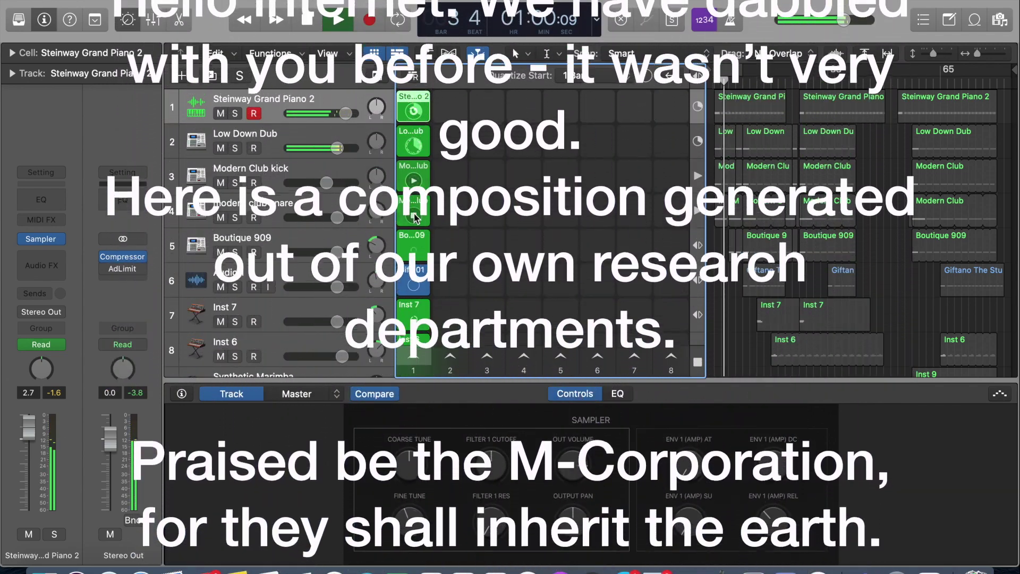
Start the Boutique 909 cell in the Live Loops grid and show the Steinway Grand Piano 2 track's EQ.
left_click(415, 251)
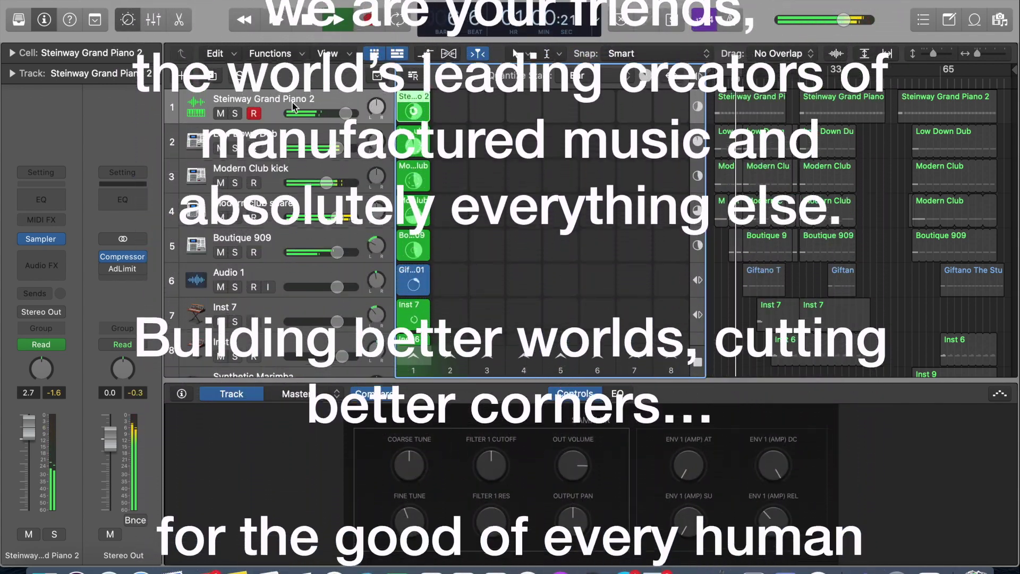
left_click(618, 394)
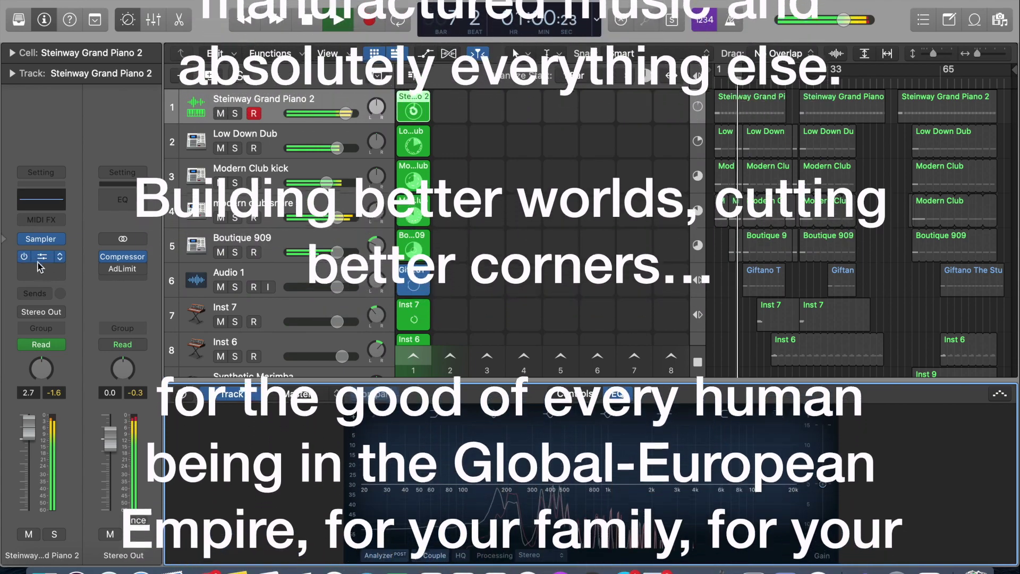
Add an Echo effect with 60% feedback to the Steinway Grand Piano 2 track and leave it bypassed.
left_click(42, 261)
mouse_move(85, 389)
mouse_move(175, 401)
left_click(276, 402)
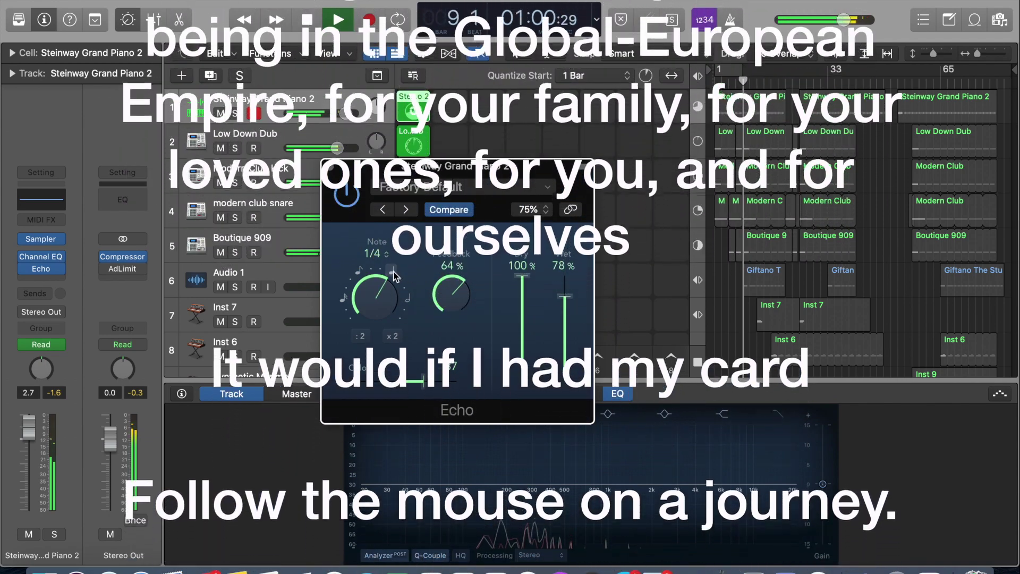
mouse_move(451, 295)
left_mouse_down()
mouse_move(443, 246)
mouse_move(451, 358)
mouse_move(445, 243)
mouse_move(449, 287)
left_mouse_up()
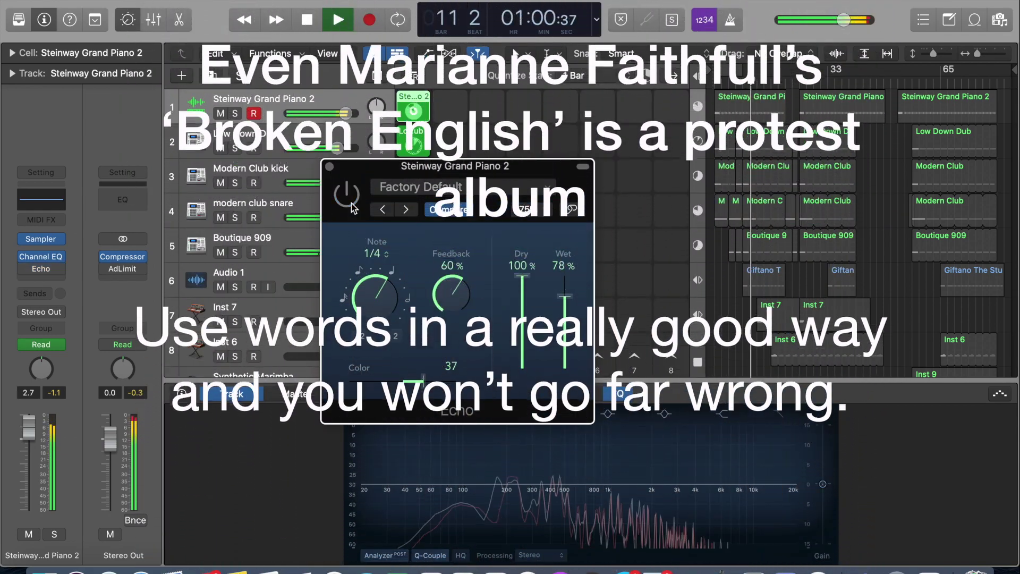
left_click(327, 165)
Show the Low Down Dub track's Ultrabeat controls and toggle its sequencer switch.
left_click(315, 152)
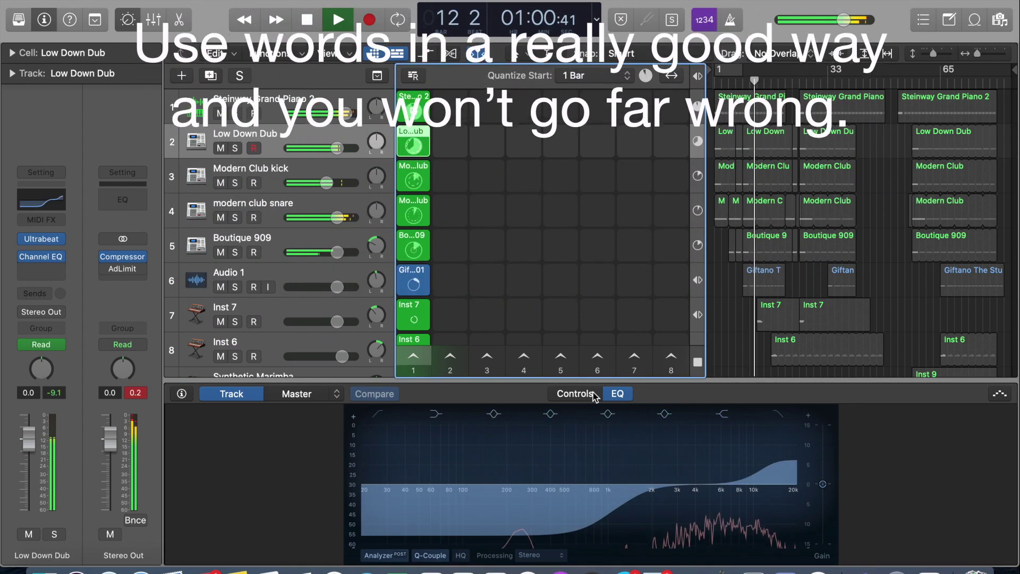
left_click(575, 393)
left_click(415, 456)
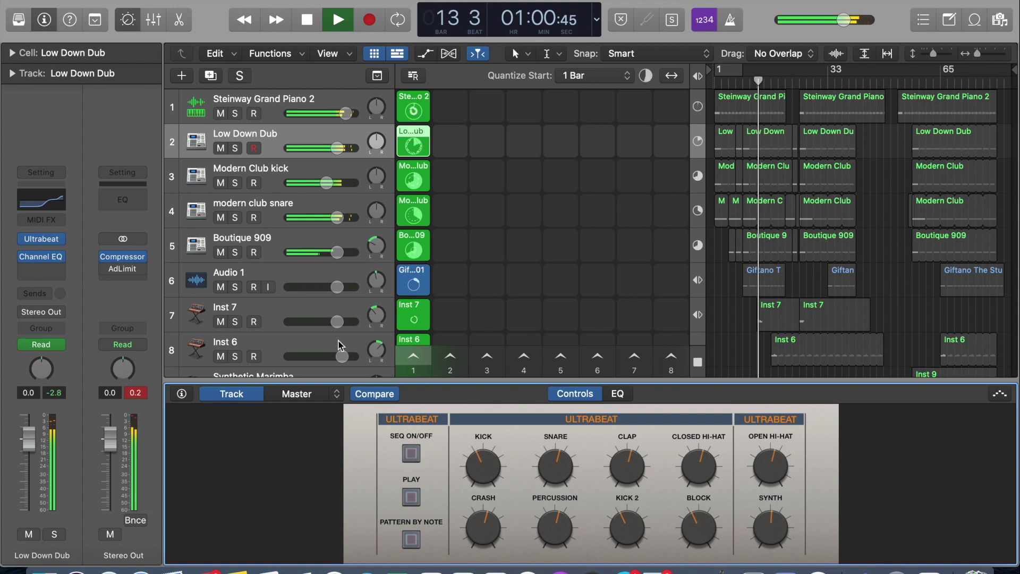
Select the Inst 7 track and start its cell in the Live Loops grid.
left_click(301, 275)
scroll(514, 287, "down", 1)
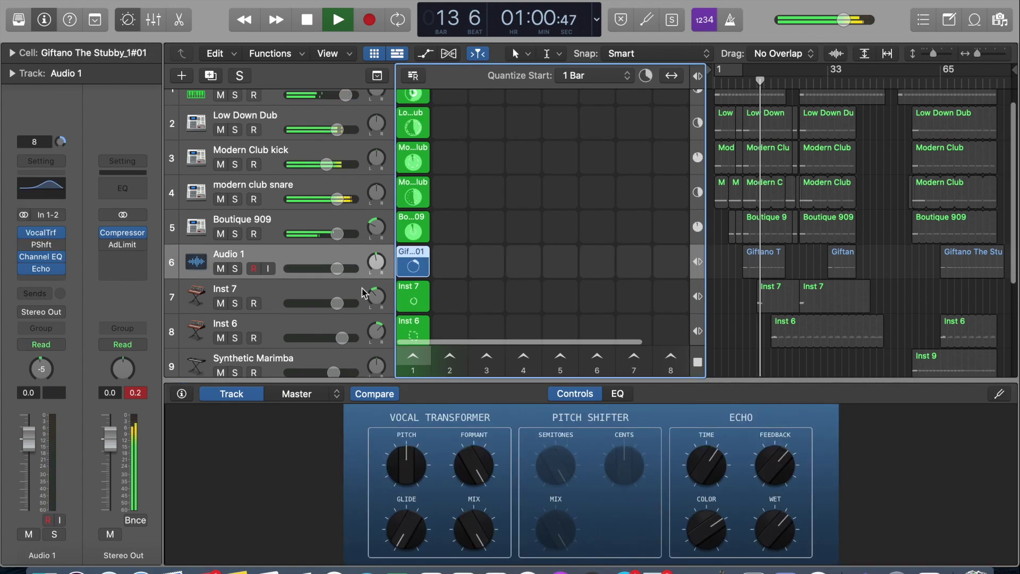
left_click(346, 292)
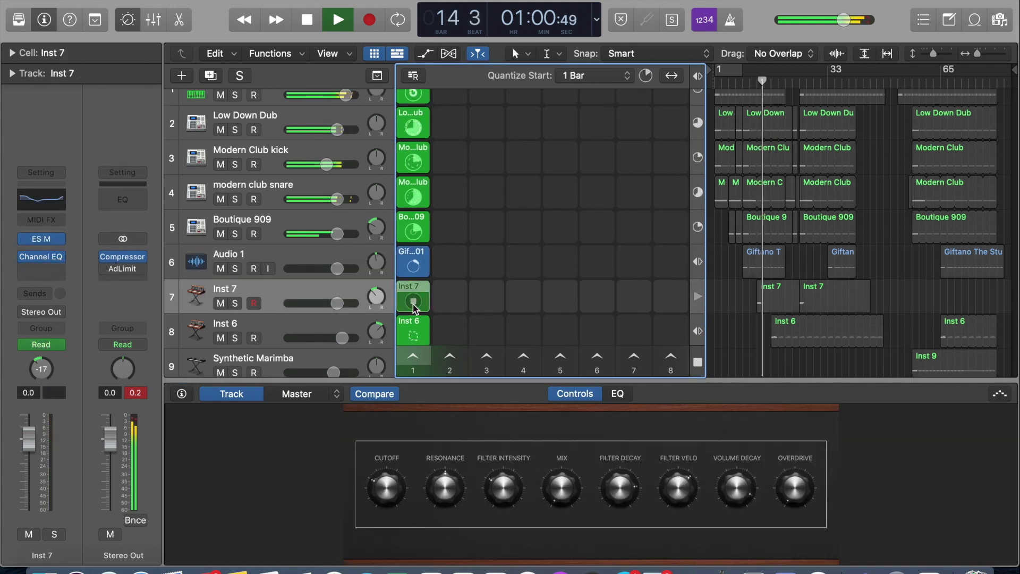
Raise the Inst 7 track's Cutoff to about 65%, and settle it at about 50%.
left_click(388, 472)
left_click_drag(377, 532, 376, 429)
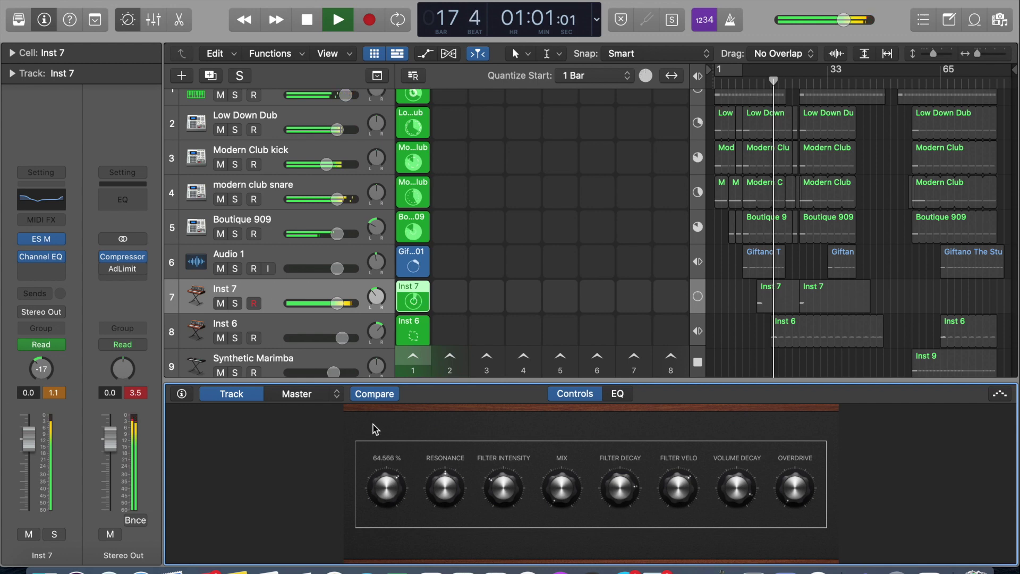
left_click_drag(368, 448, 368, 451)
Start the Inst 6 cell and set the Inst 6 track's volume to -2.2 dB.
scroll(487, 255, "down", 2)
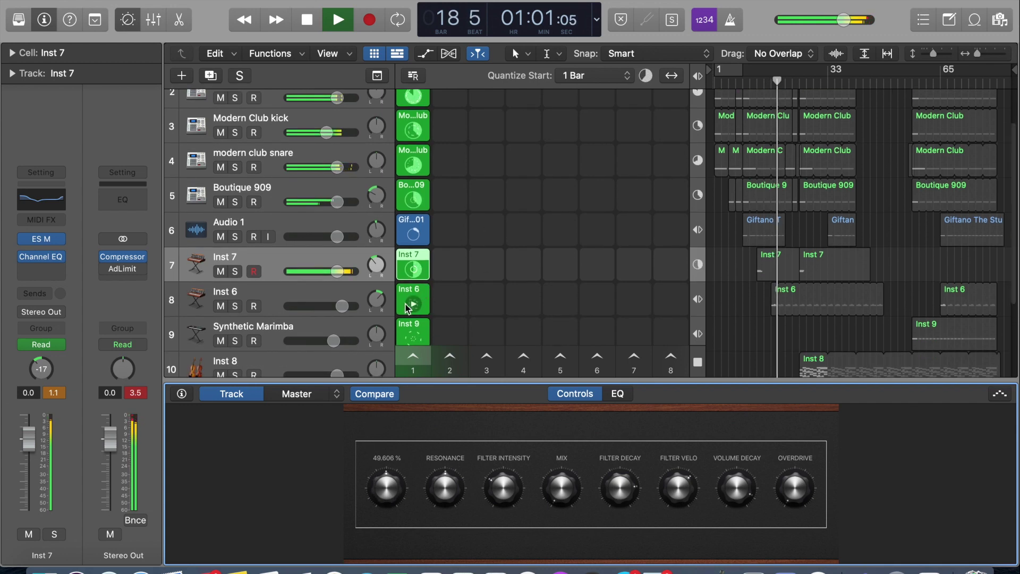
left_click(413, 307)
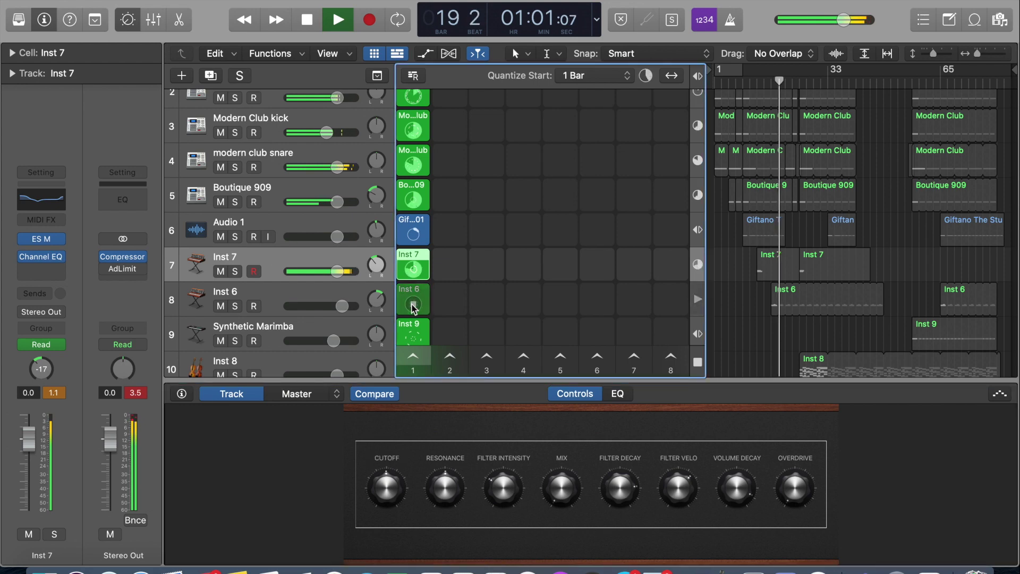
left_click(325, 297)
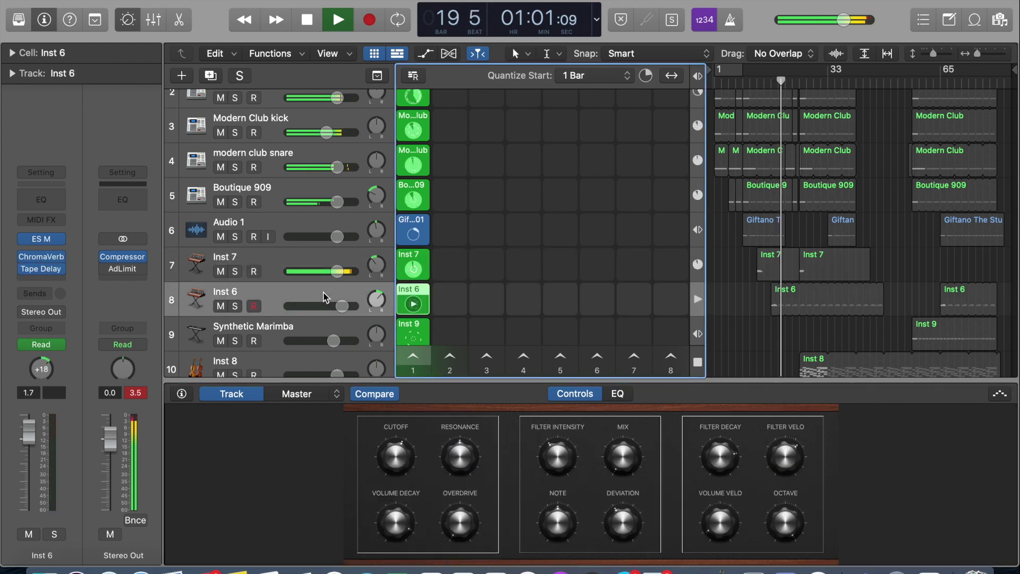
left_click_drag(343, 309, 326, 310)
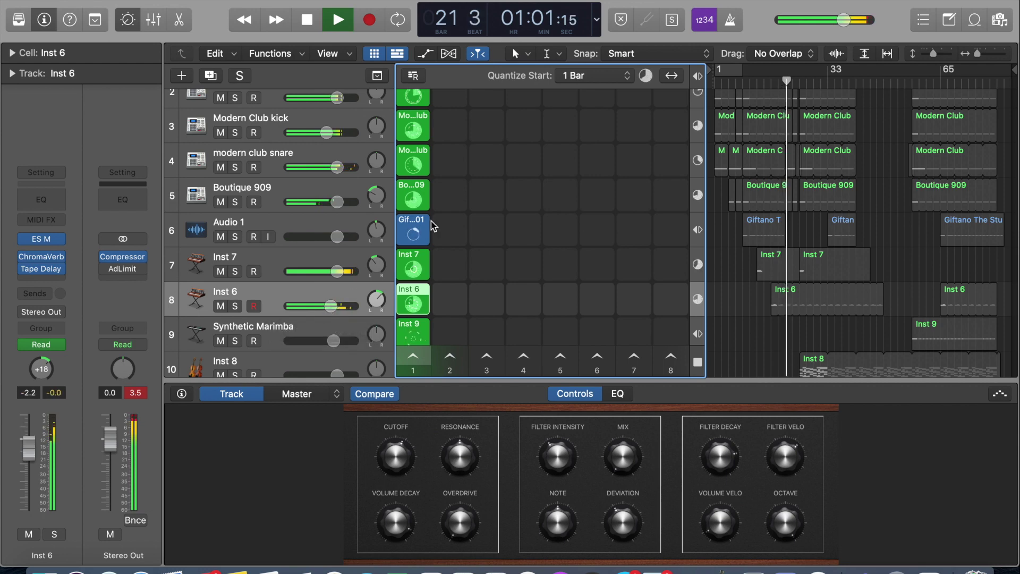
Stop the Steinway Grand Piano 2 cell for a short break and start it again.
scroll(433, 226, "up", 3)
left_click(415, 111)
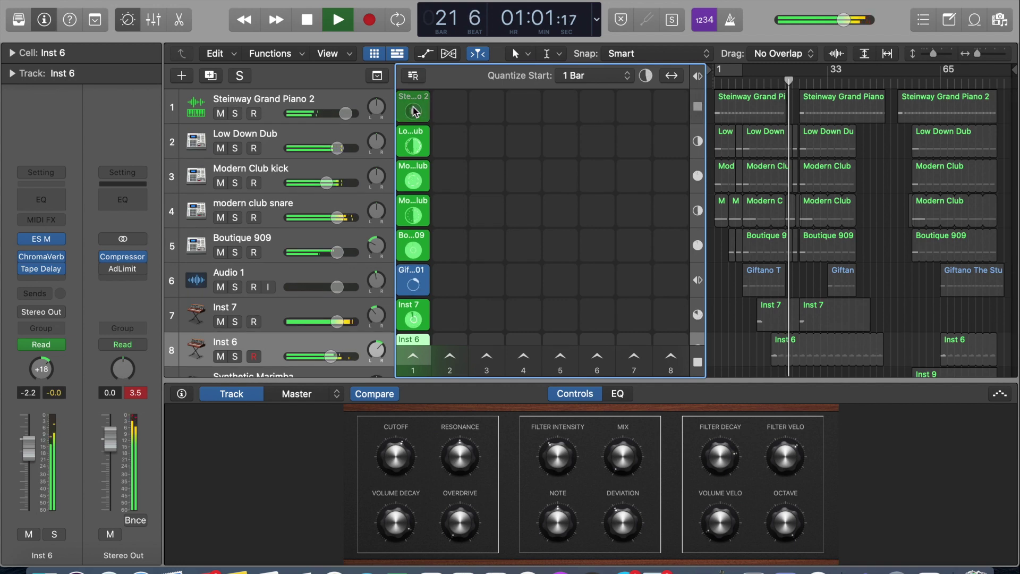
left_click(415, 111)
left_click(414, 286)
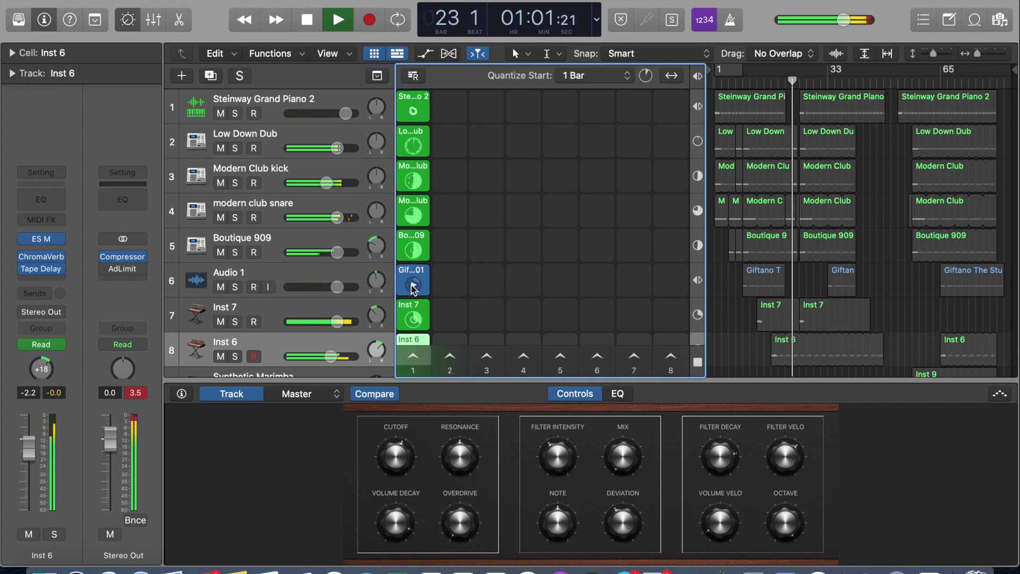
left_click(415, 113)
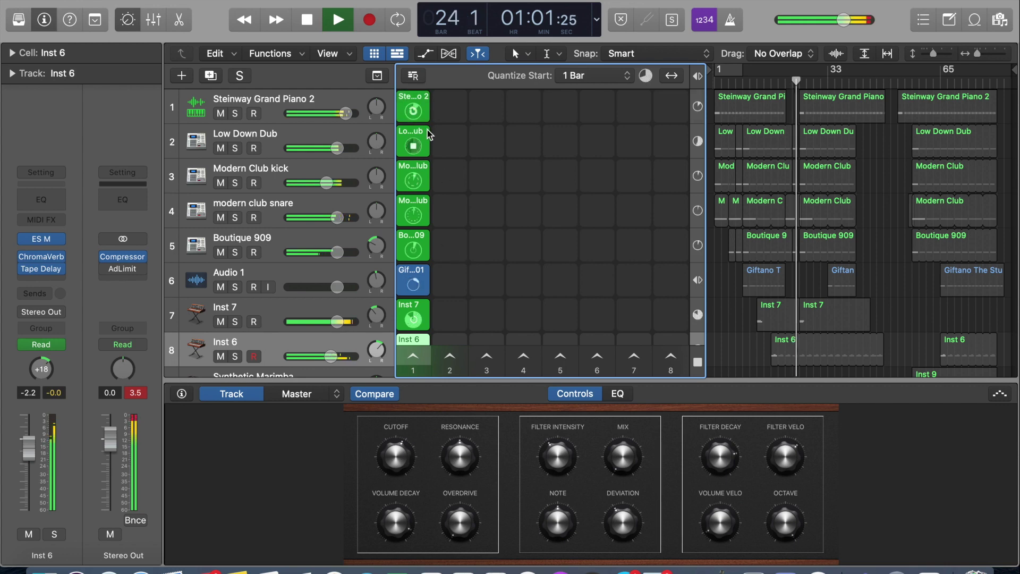
Select the Audio 1 track and start its Giftano The Stubby cell.
left_click(302, 269)
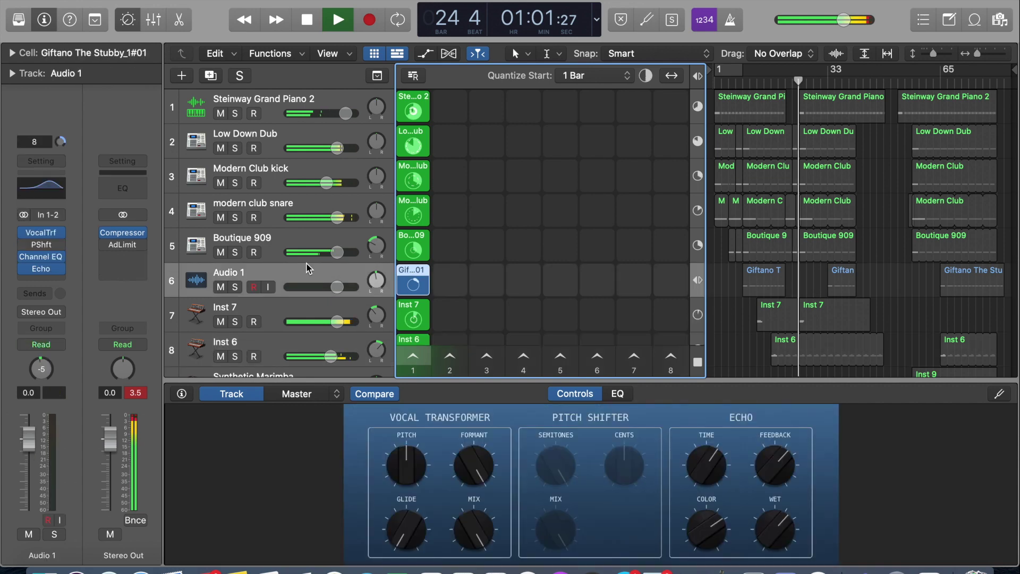
scroll(489, 287, "down", 3)
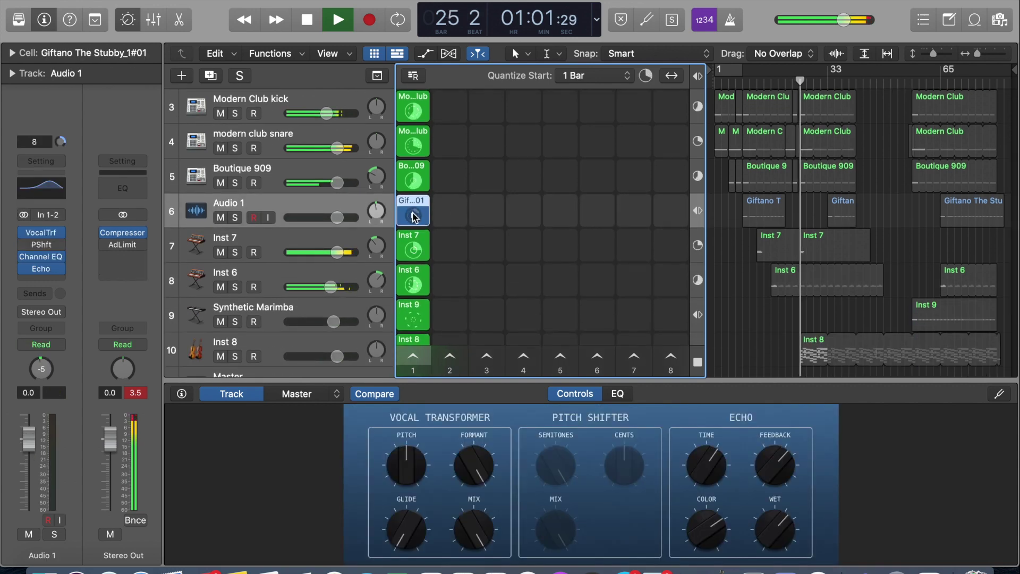
left_click(415, 216)
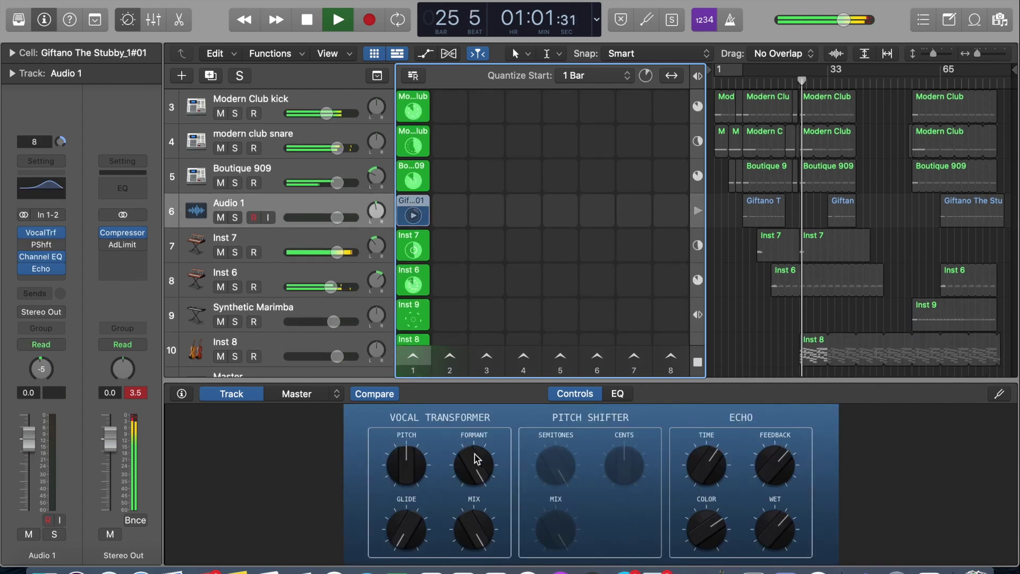
Sweep the Vocal Transformer's Formant on Audio 1 down to around -18 and back up to +24.
left_click_drag(472, 467, 448, 487)
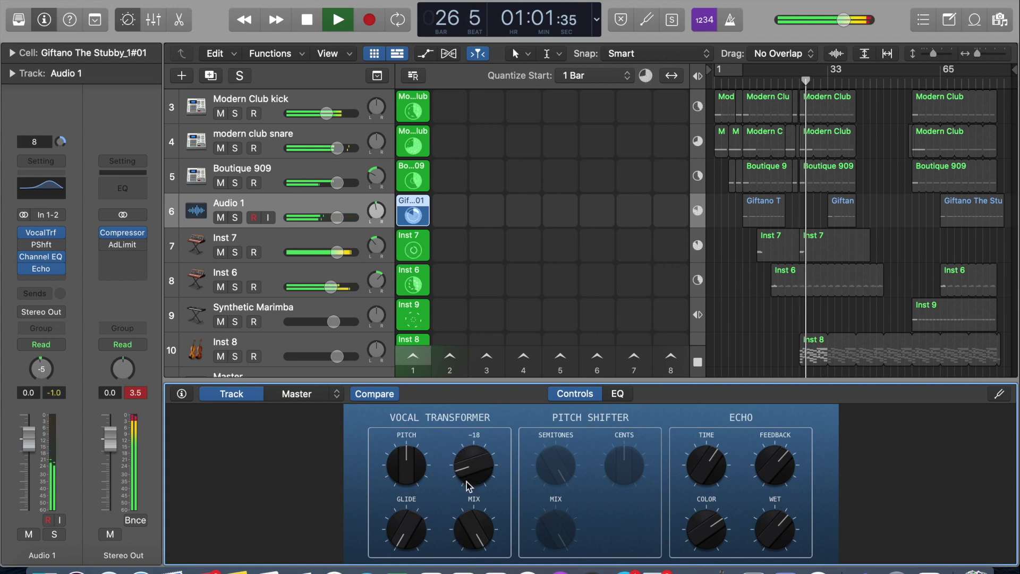
left_click_drag(470, 489, 432, 381)
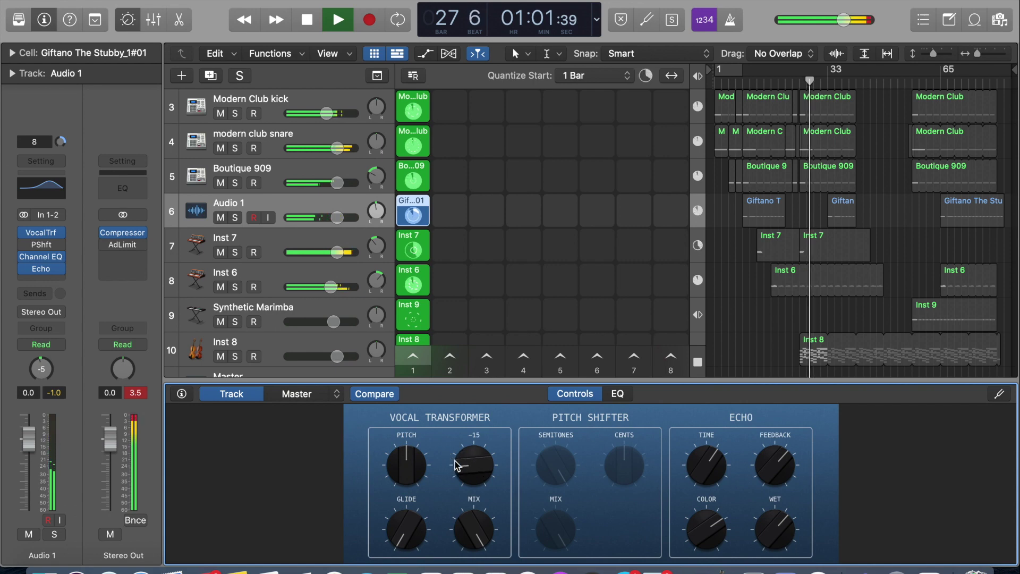
left_click_drag(456, 466, 455, 419)
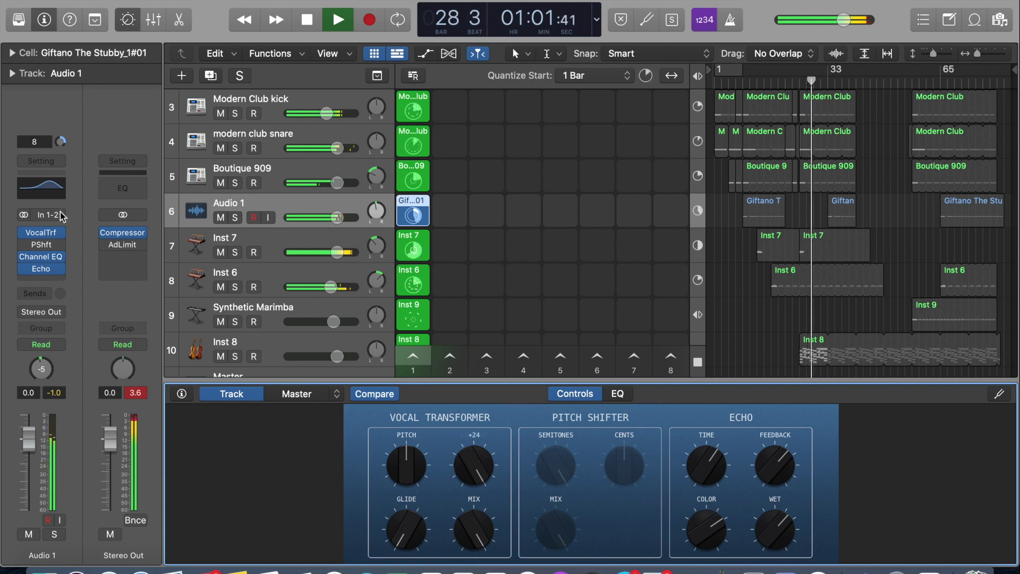
Bypass the Vocal Transformer on Audio 1 and set the track's volume to -0.3 dB.
left_click(24, 232)
left_click_drag(341, 219, 341, 221)
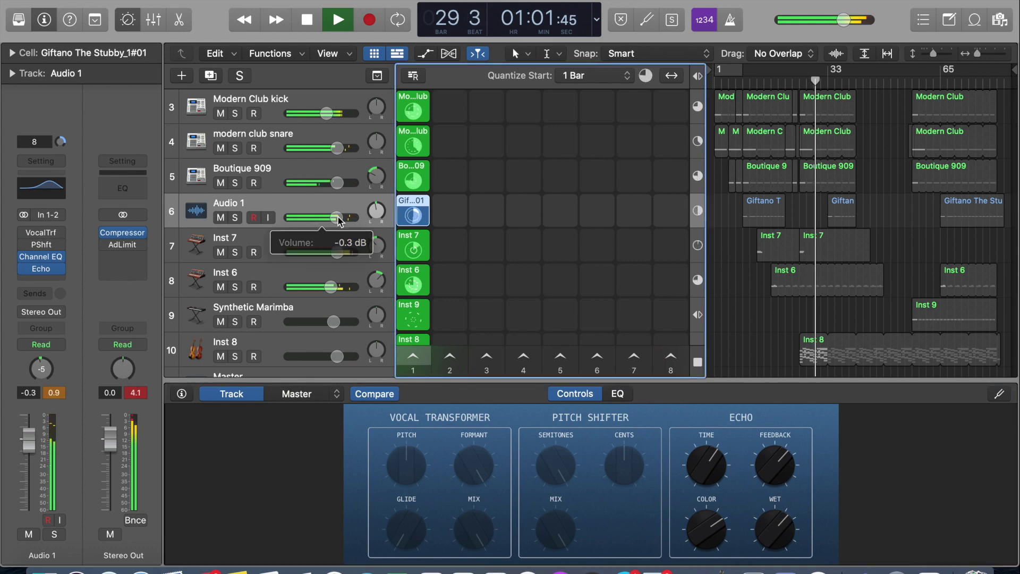
Re-enable the Vocal Transformer on Audio 1, and sweep its Formant down and back up to +24.
left_click(24, 232)
left_click_drag(463, 472, 444, 523)
left_click_drag(441, 457, 479, 309)
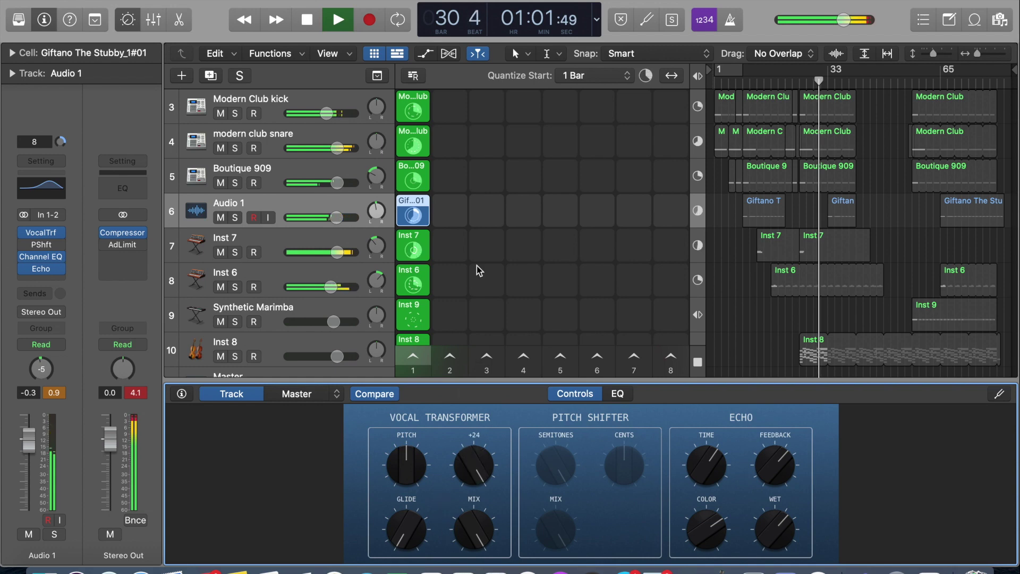
Stop the Low Down Dub, Modern Club kick, modern club snare and Boutique 909 cells.
scroll(471, 216, "up", 4)
left_click(415, 147)
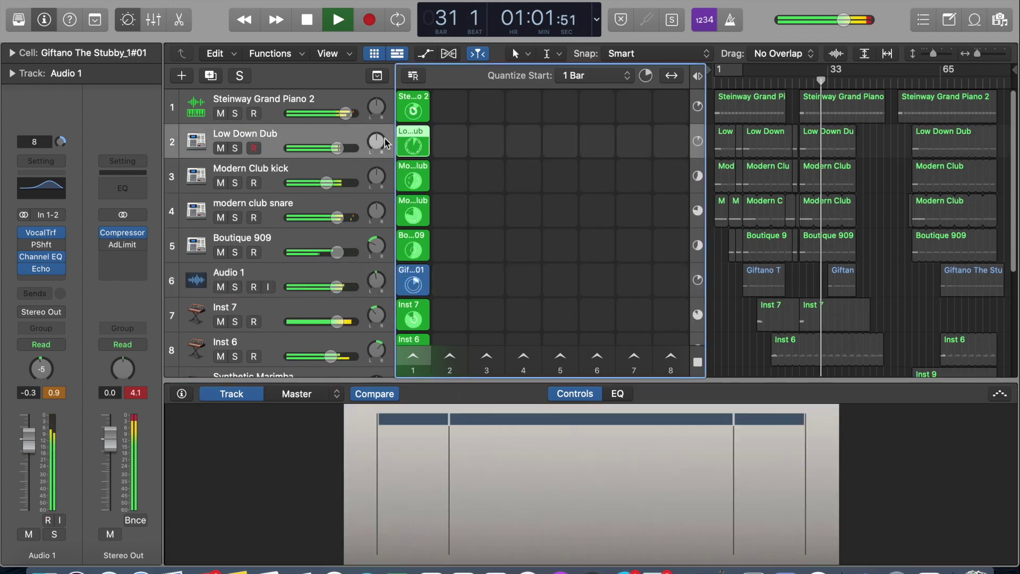
left_click(414, 181)
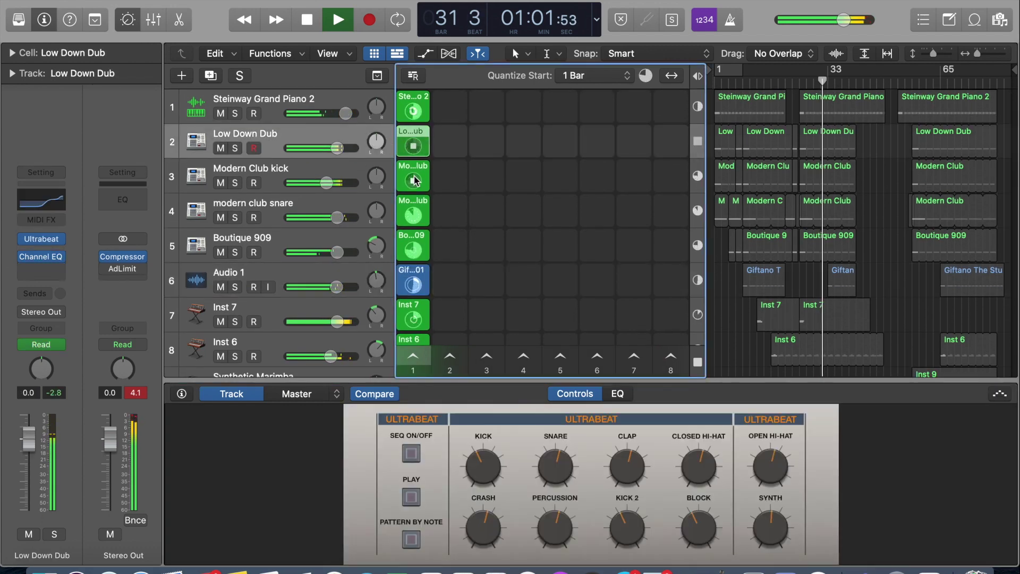
left_click(414, 215)
left_click(414, 249)
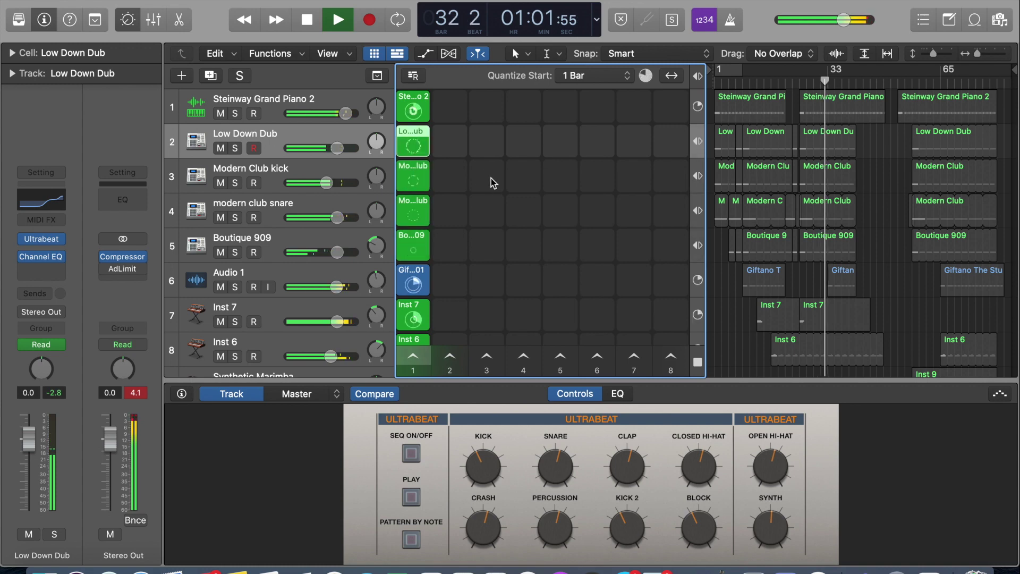
Select the Inst 8 track to show its Studio Strings controls.
scroll(479, 232, "down", 5)
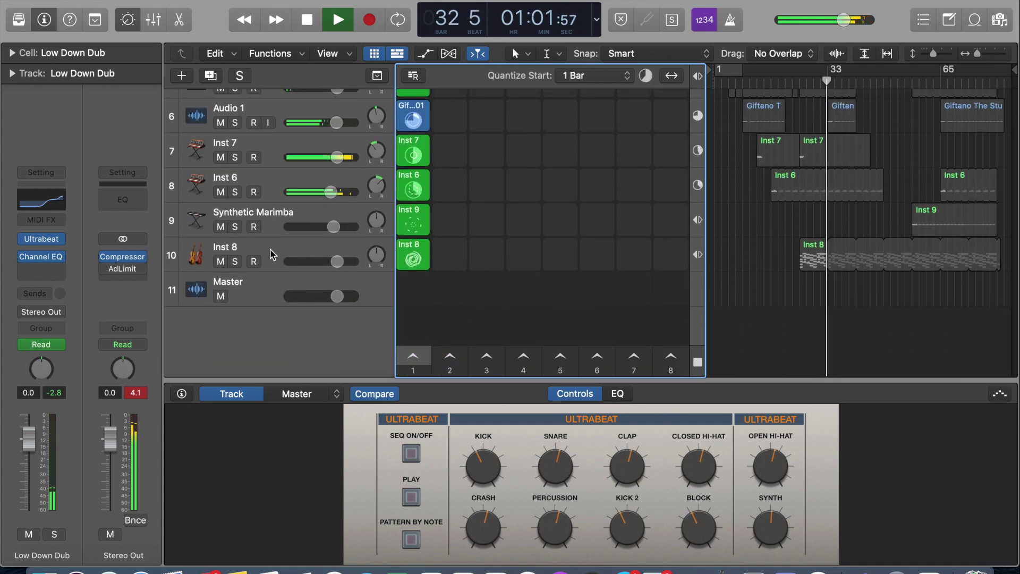
left_click(272, 253)
Restart the Low Down Dub, modern club snare, Modern Club kick and Boutique 909 cells.
scroll(622, 190, "up", 5)
left_click(414, 147)
left_click(414, 148)
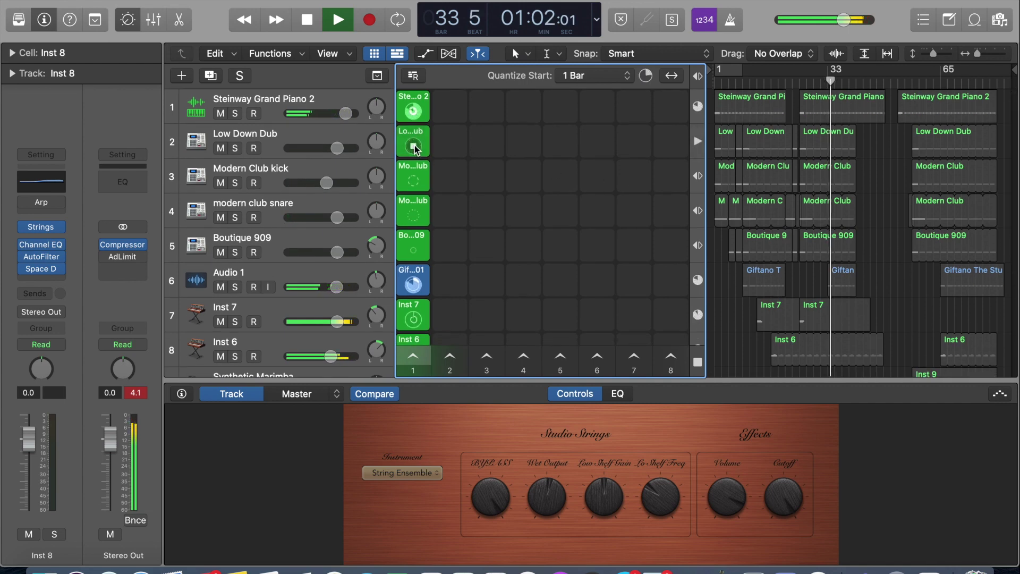
left_click(414, 215)
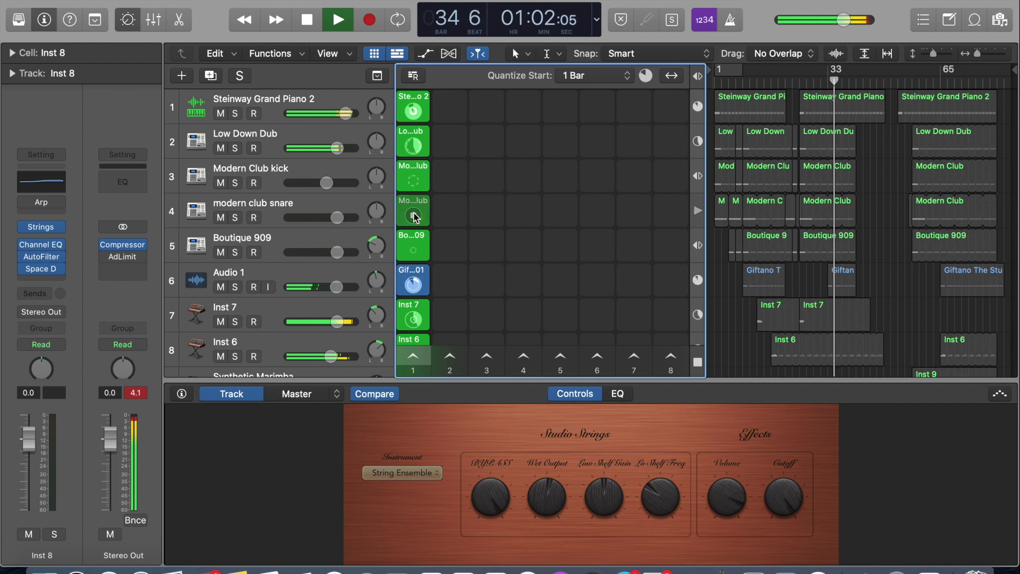
left_click(416, 183)
Start the Inst 8 cell and fade its track volume up from the minimum to -5.3 dB.
scroll(415, 239, "down", 5)
left_click(414, 261)
left_click_drag(337, 261, 288, 261)
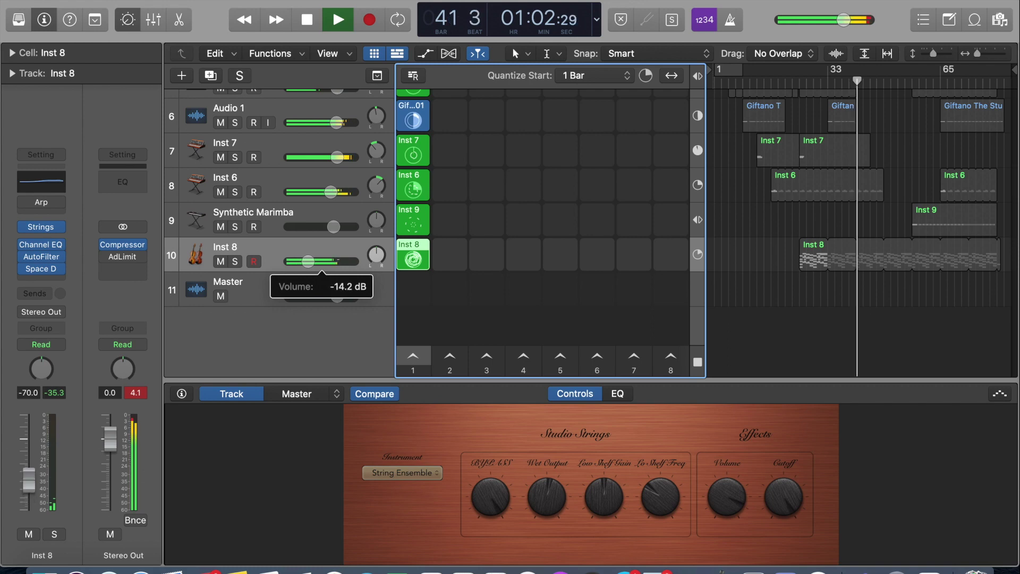
left_click_drag(314, 261, 322, 261)
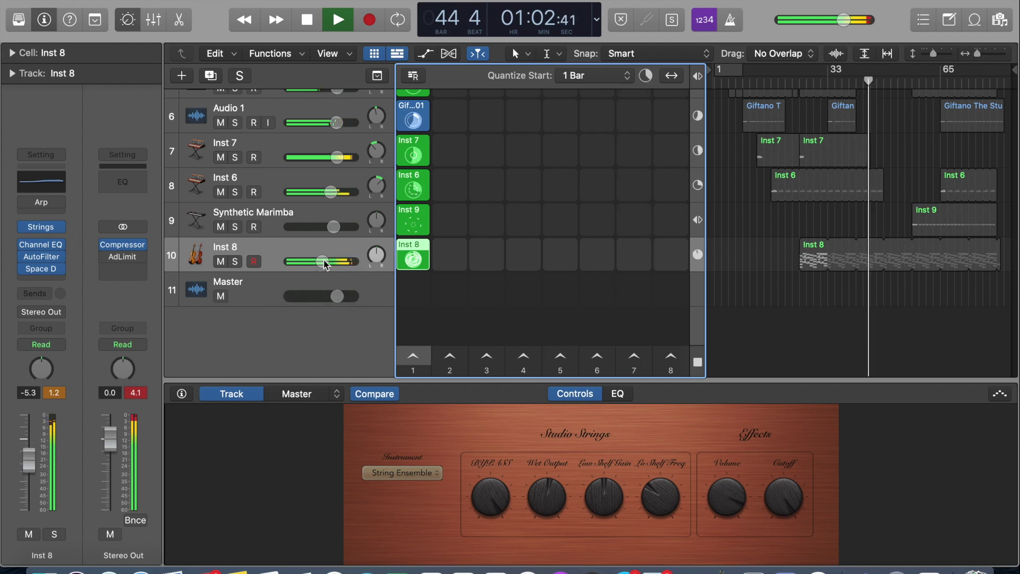
Select the Inst 6 track and adjust its Cutoff, bringing it to about 31%.
scroll(353, 240, "up", 2)
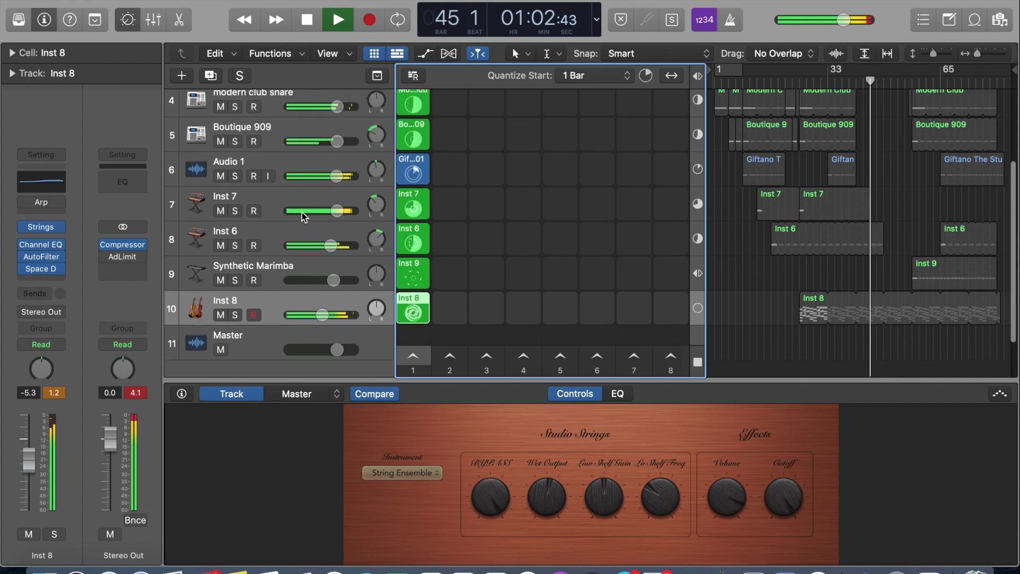
left_click(289, 198)
left_click(307, 232)
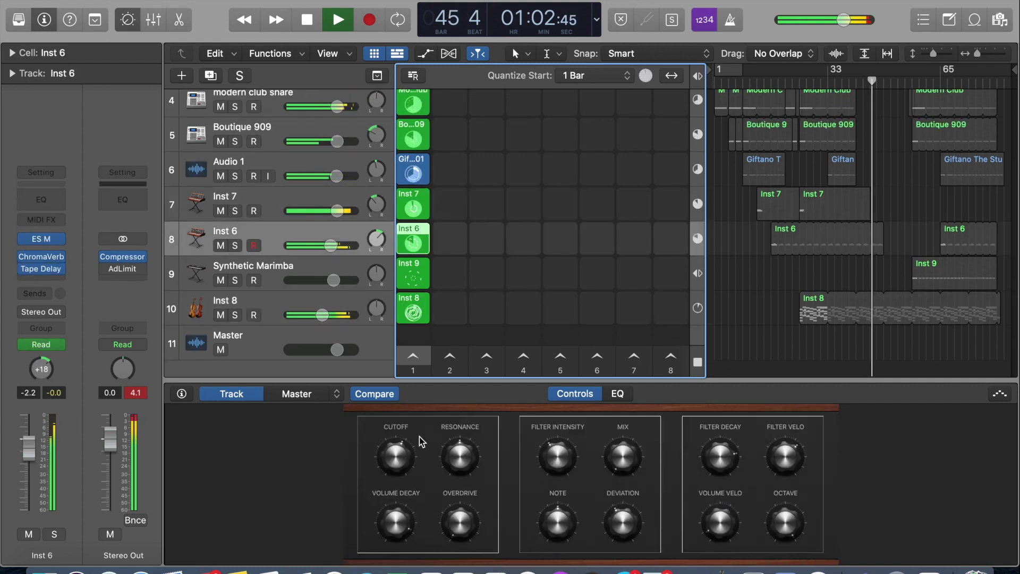
left_click_drag(399, 460, 416, 424)
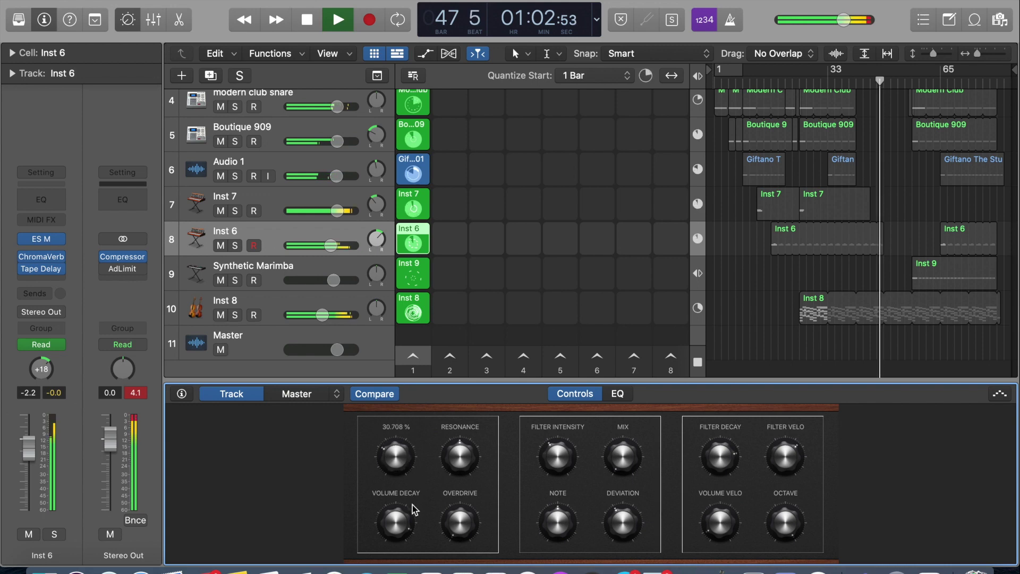
Sweep the Inst 6 track's Cutoff up past 43% and stop the Inst 6 and Inst 7 cells.
left_click_drag(415, 518, 415, 537)
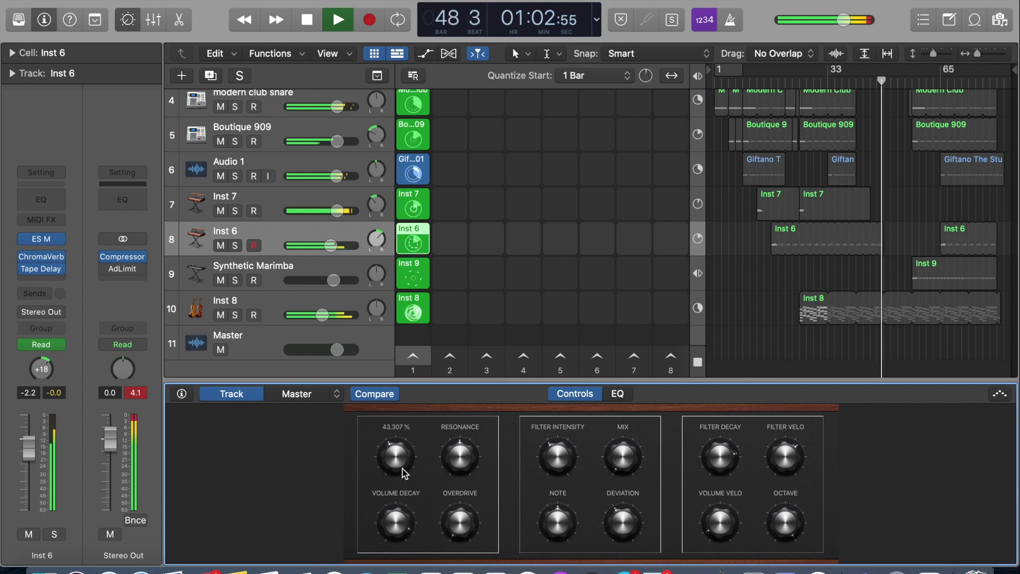
left_click_drag(398, 424, 401, 417)
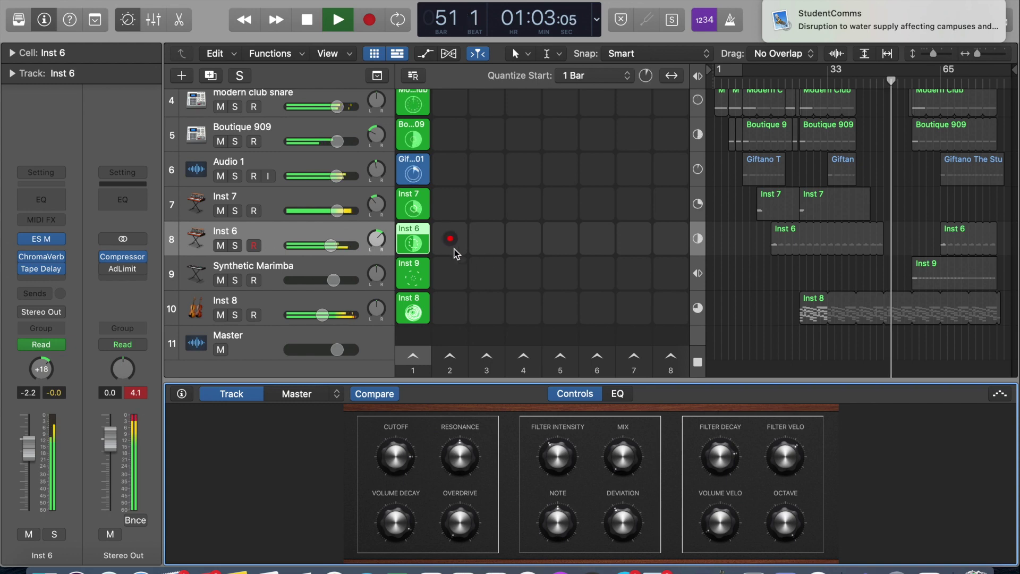
left_click(416, 245)
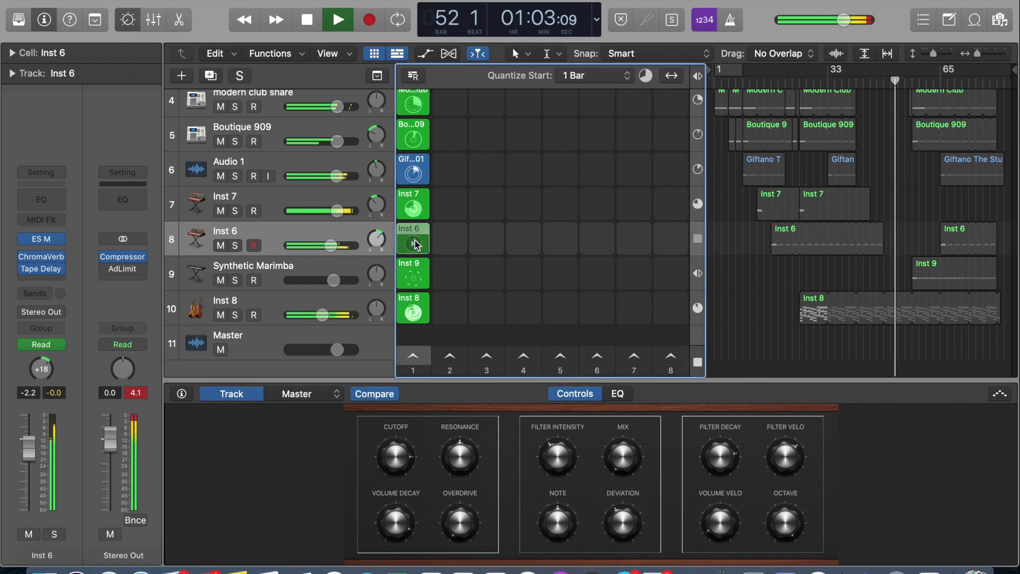
left_click(414, 209)
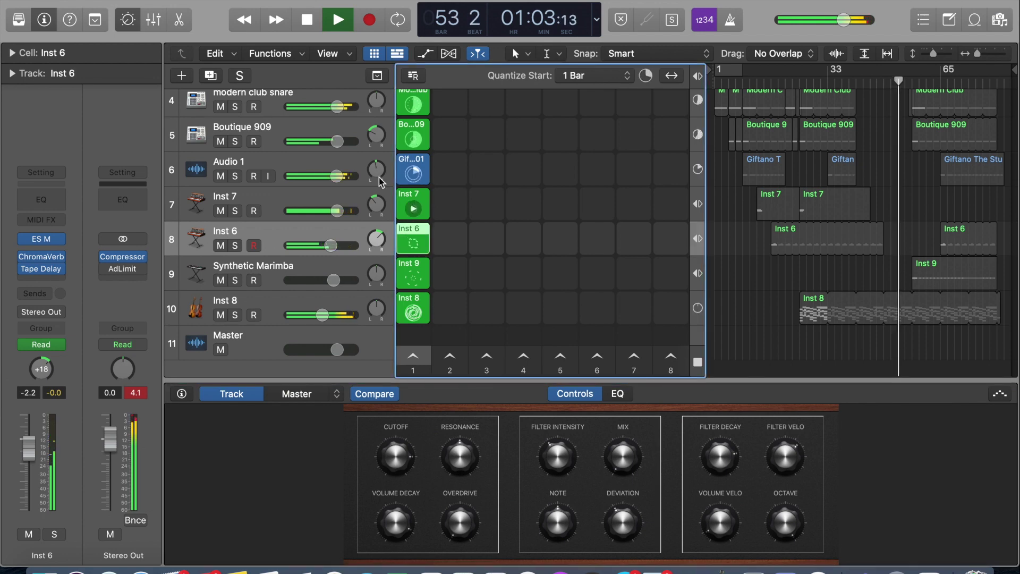
Select the Audio 1 track and adjust its Vocal Transformer, sweeping Formant past +13 and leaving Glide at 0 ms.
left_click(335, 163)
left_click_drag(468, 425, 437, 432)
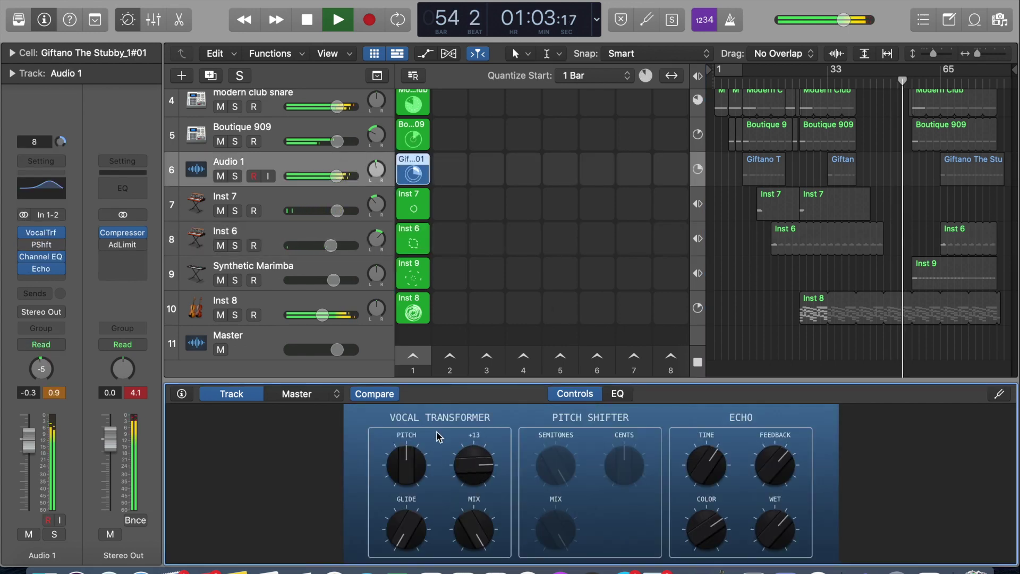
left_click_drag(402, 329, 403, 467)
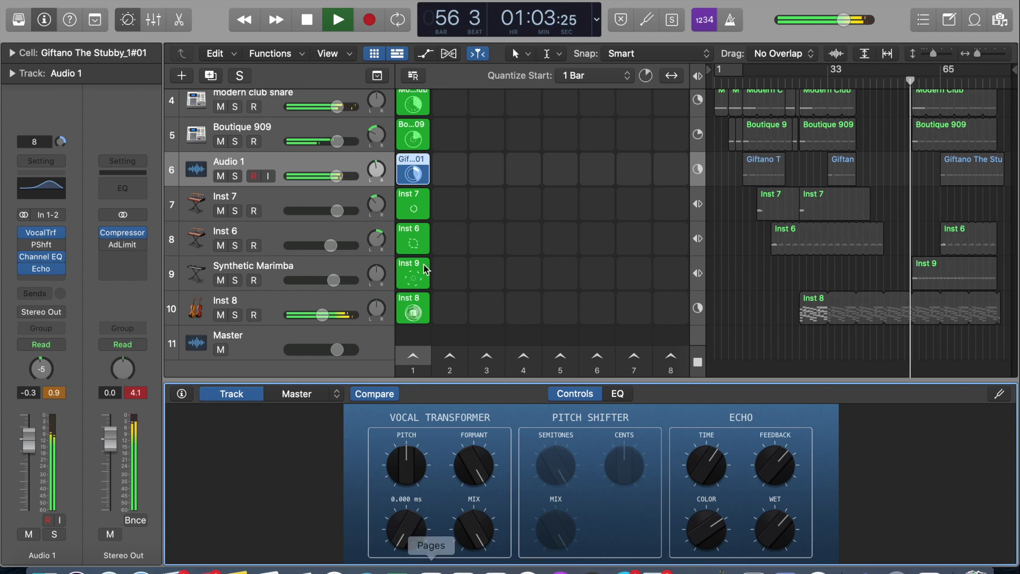
Stop the Audio 1 cell and the Steinway Grand Piano 2 cell.
left_click(414, 175)
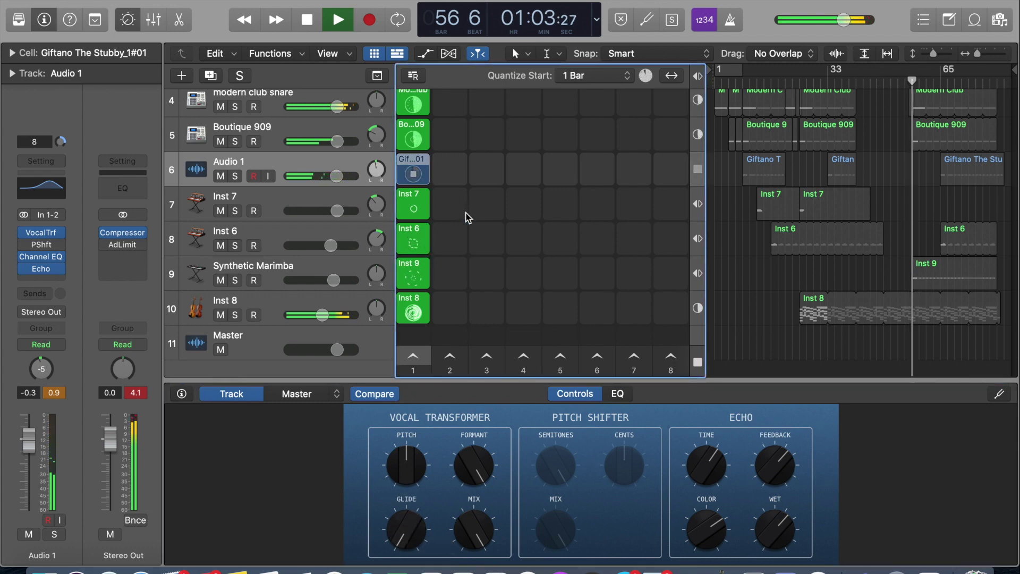
scroll(467, 217, "up", 5)
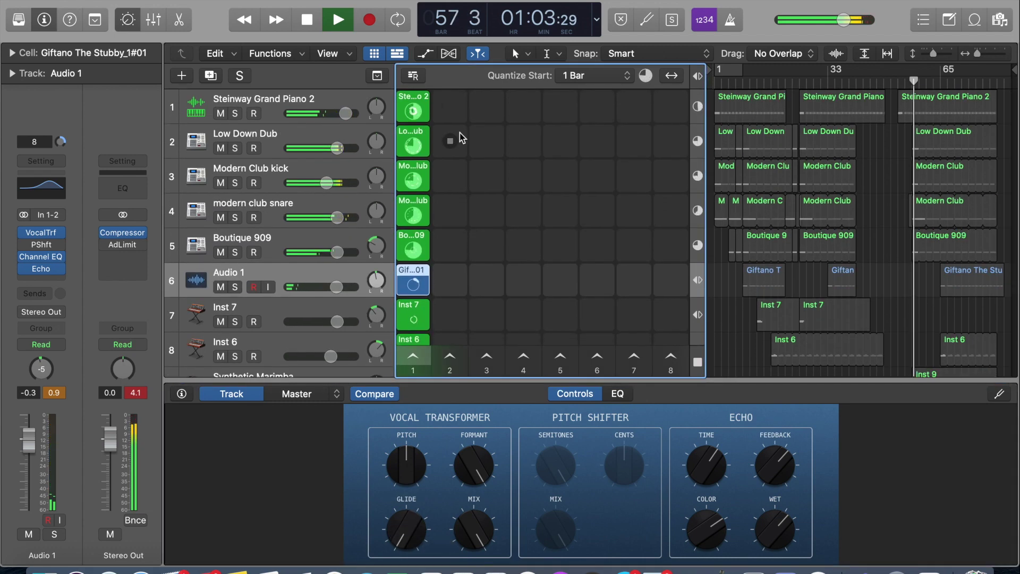
left_click(414, 112)
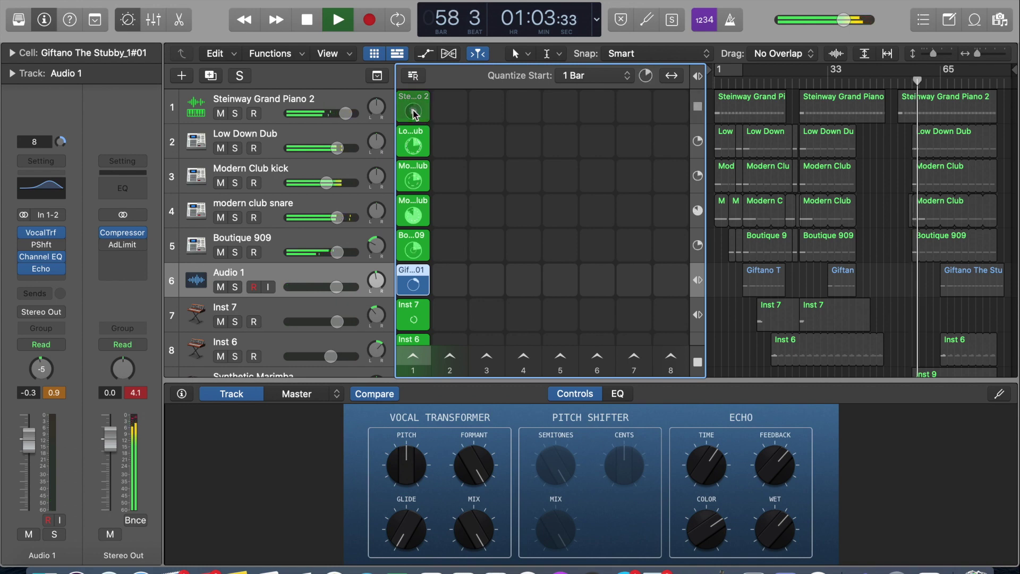
Stop the Low Down Dub, Boutique 909, modern club snare and Modern Club kick cells.
left_click(345, 98)
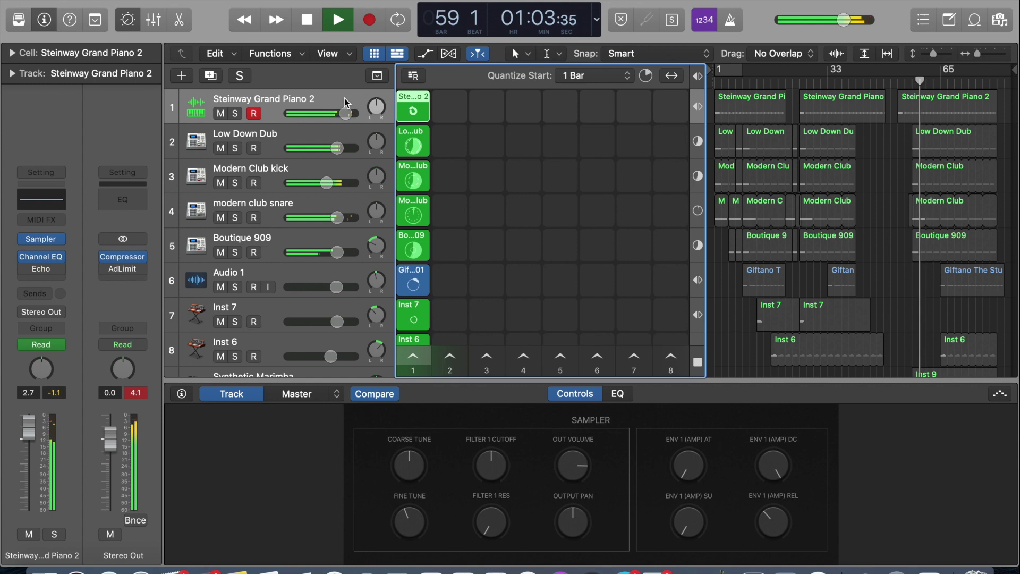
left_click(340, 131)
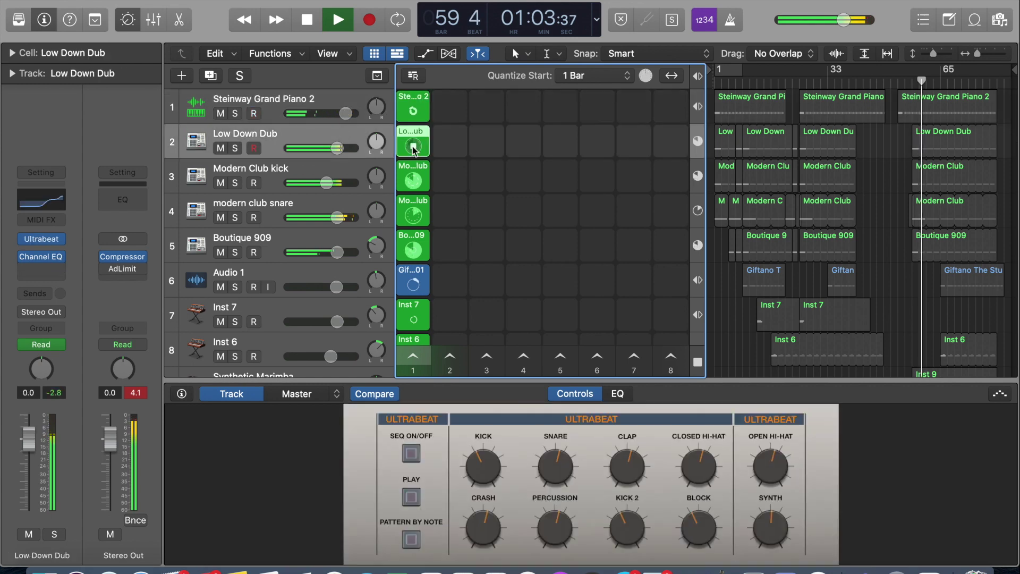
left_click(413, 146)
left_click(413, 250)
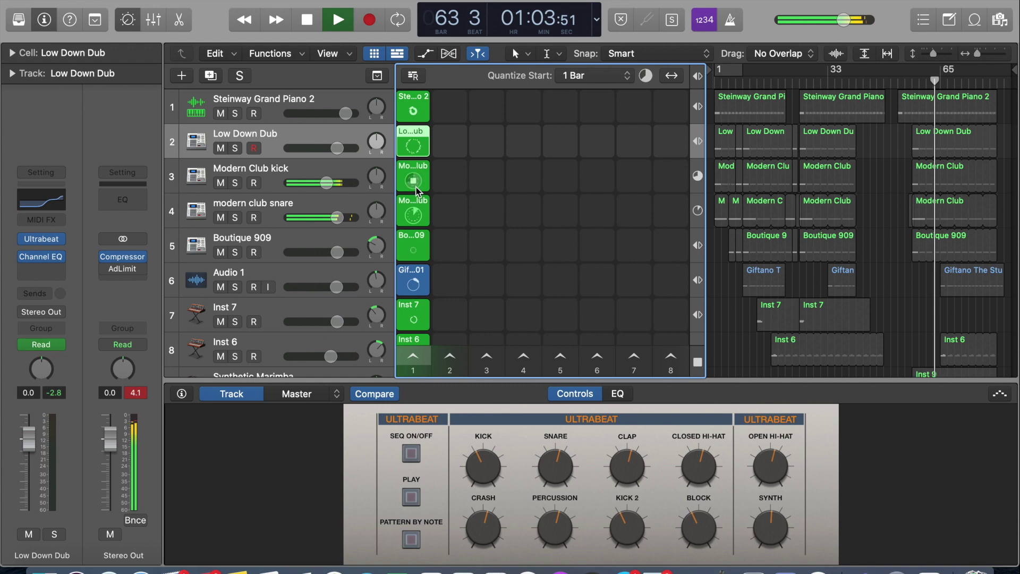
left_click(415, 215)
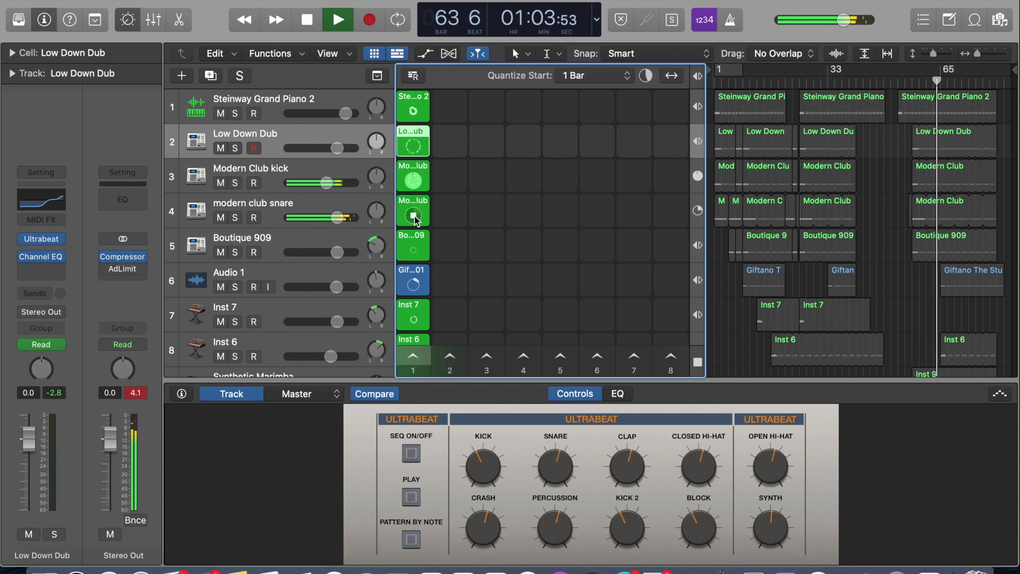
left_click(413, 181)
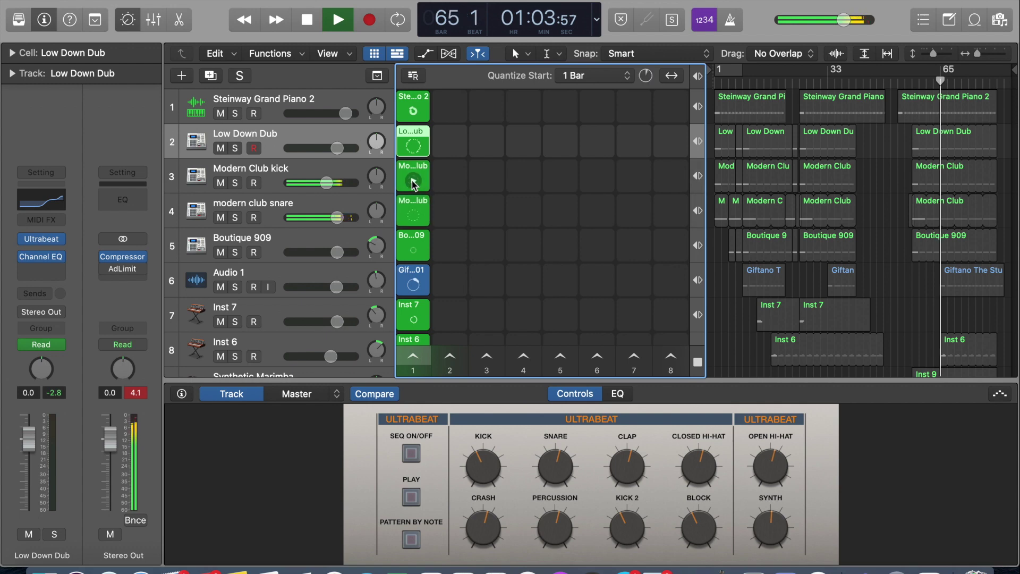
Open the Inst 8 track's AutoFilter, lower its LFO amount to 0% and sweep the Cutoff down and back to 100%.
scroll(522, 248, "down", 5)
left_click(332, 243)
mouse_move(25, 247)
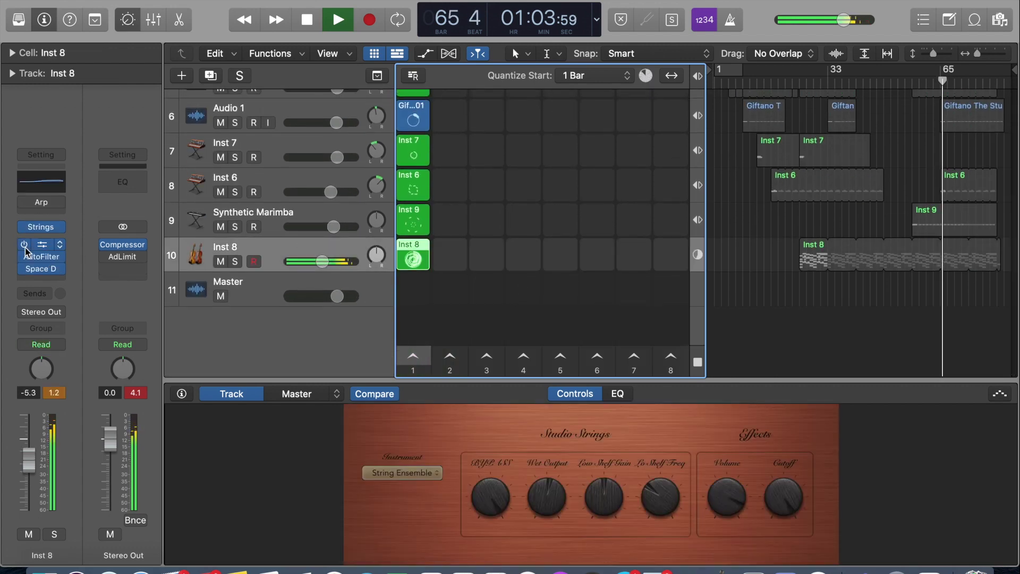
left_click(41, 257)
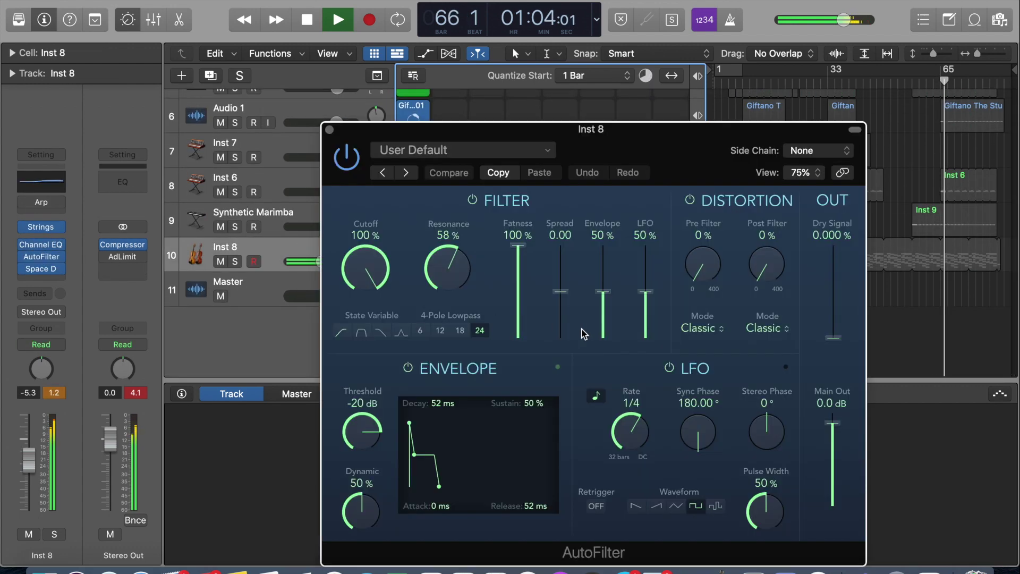
left_click_drag(656, 295, 652, 336)
left_click_drag(379, 264, 399, 425)
left_click_drag(648, 338, 649, 354)
left_click_drag(346, 275, 385, 170)
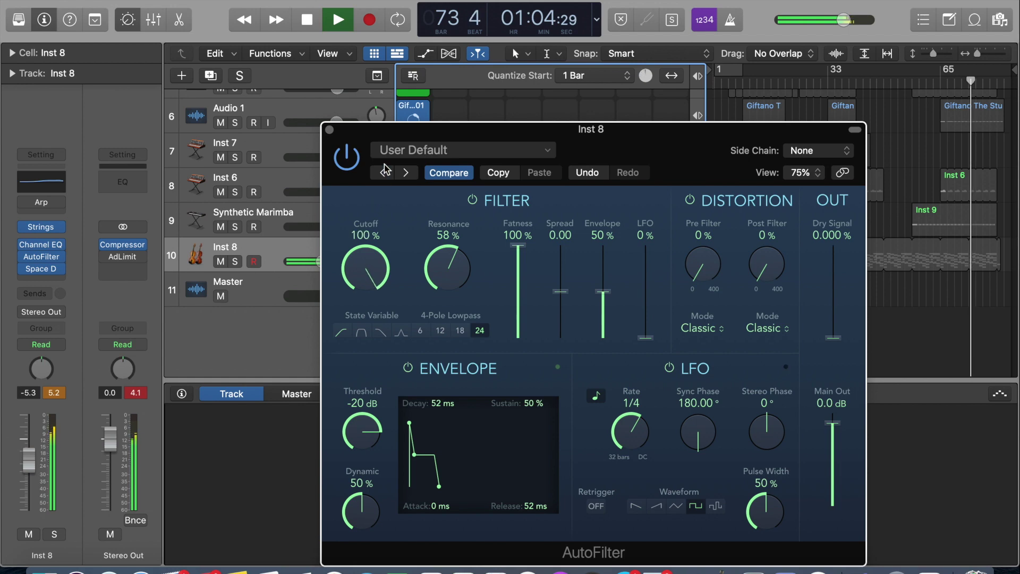
Modulate the AutoFilter with LFO rates from 1/32 back to 1/4, finish the LFO amount at 50%, and close the plug-in.
left_click_drag(659, 437, 645, 385)
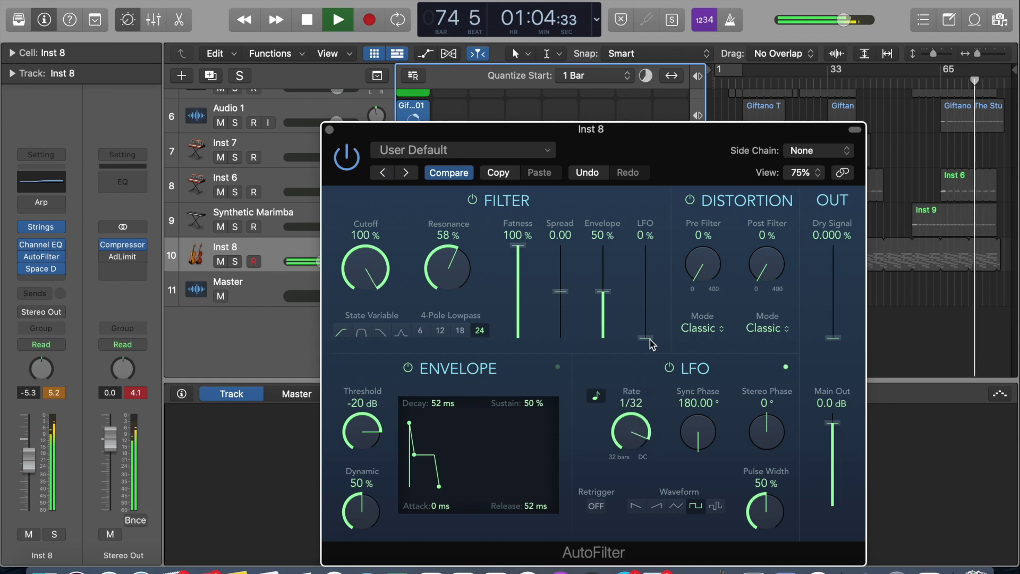
left_click_drag(652, 345, 648, 245)
left_click_drag(647, 416, 635, 468)
left_click_drag(647, 246, 649, 296)
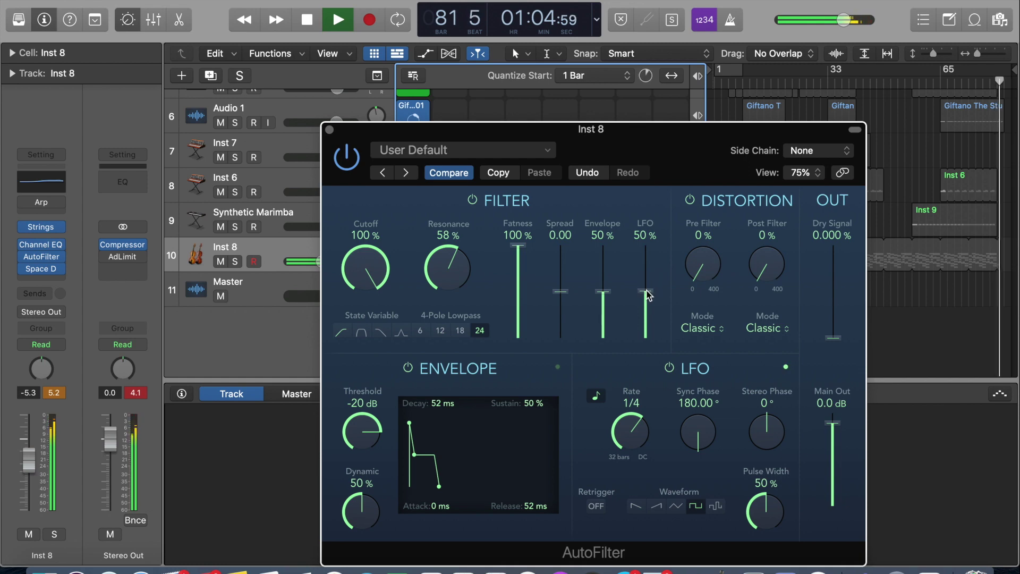
left_click(329, 129)
Start the Steinway Grand Piano 2, modern club snare and Modern Club kick cells.
scroll(436, 204, "up", 5)
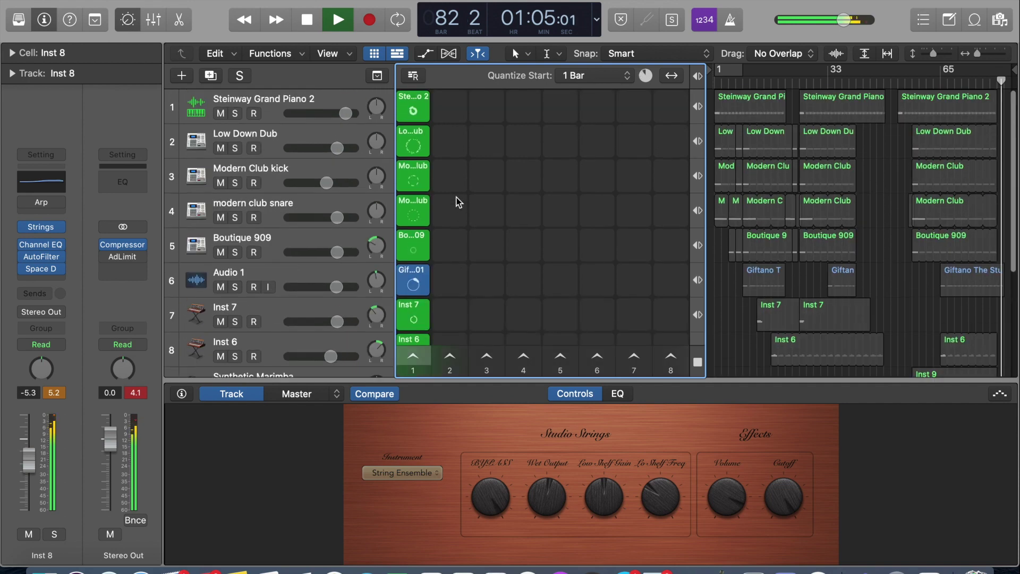
left_click(411, 110)
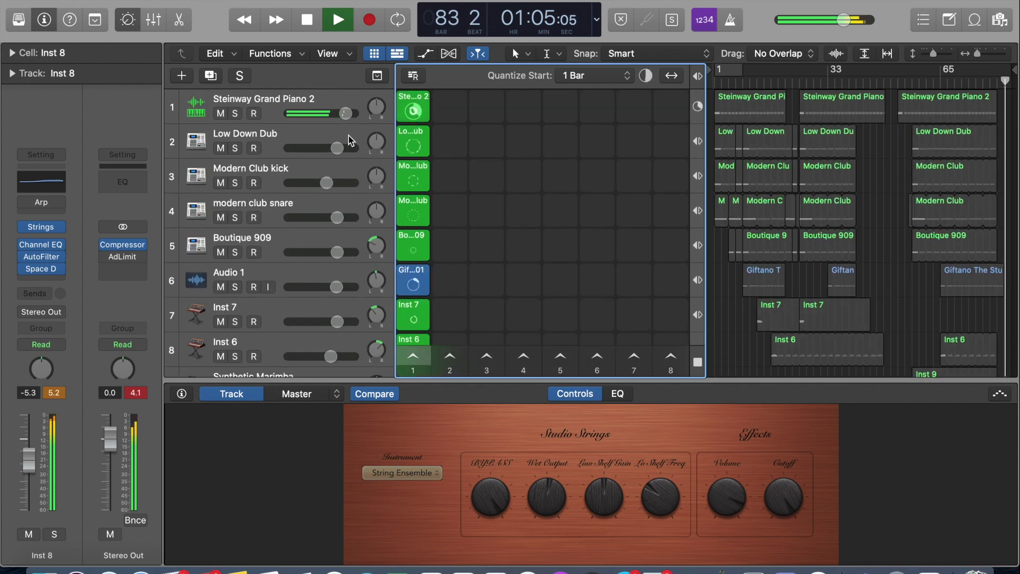
left_click(352, 142)
left_click(414, 218)
left_click(413, 184)
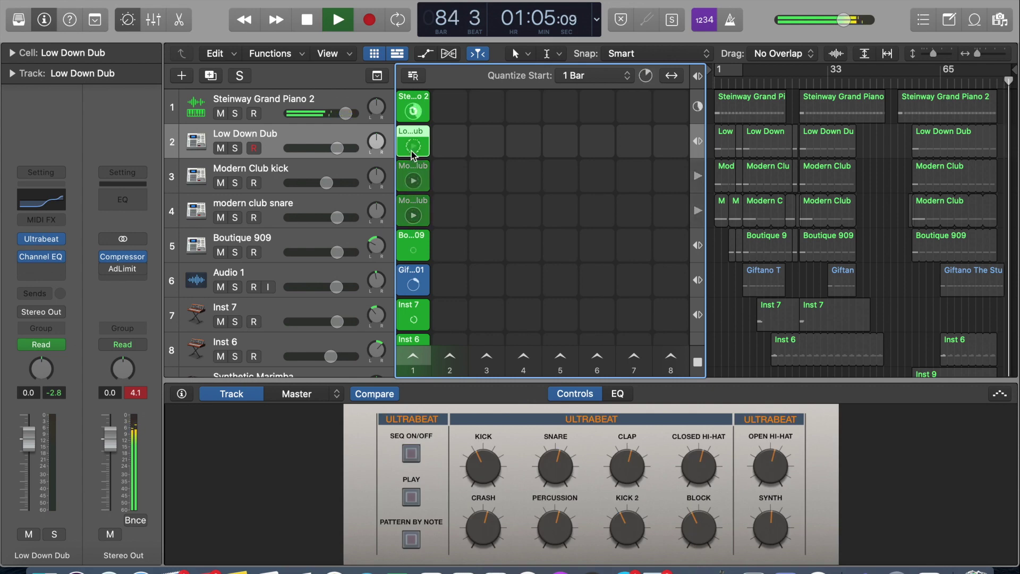
Start the Inst 9 cell and sweep the Synthetic Marimba track's Cutoff up to 89% and back to about 56%.
scroll(453, 285, "down", 5)
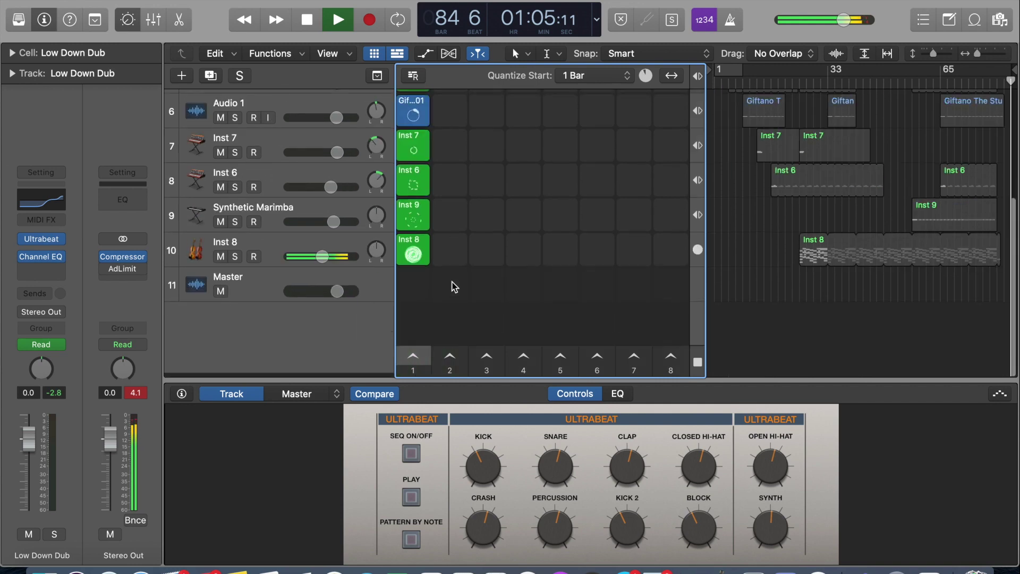
left_click(450, 232)
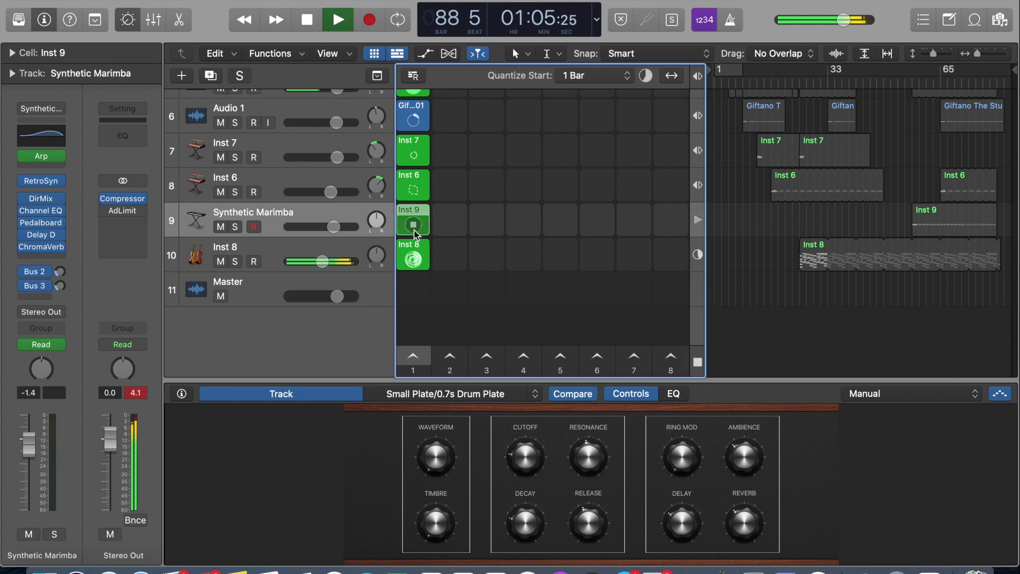
left_click_drag(525, 456, 505, 424)
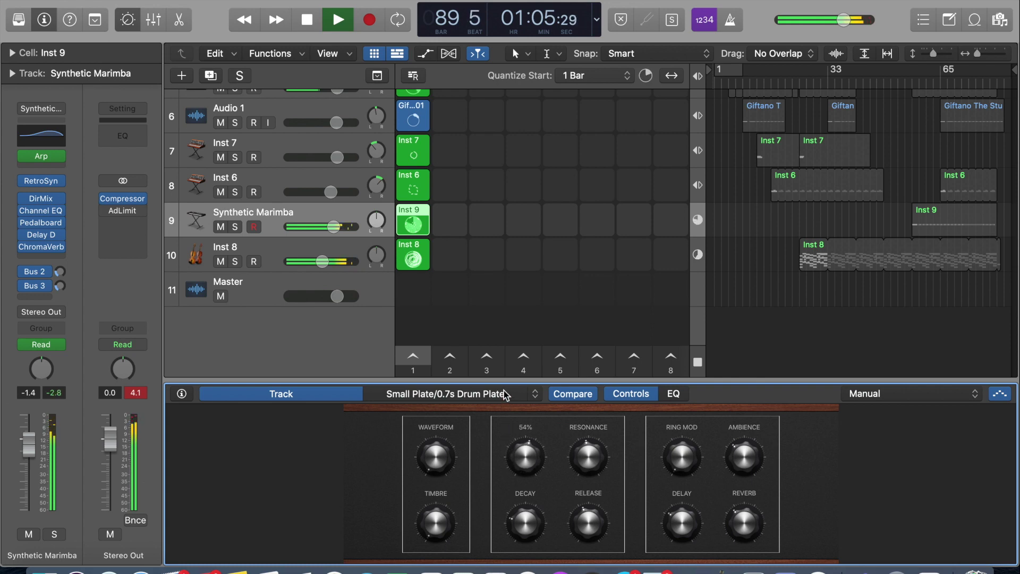
left_click_drag(507, 383, 509, 372)
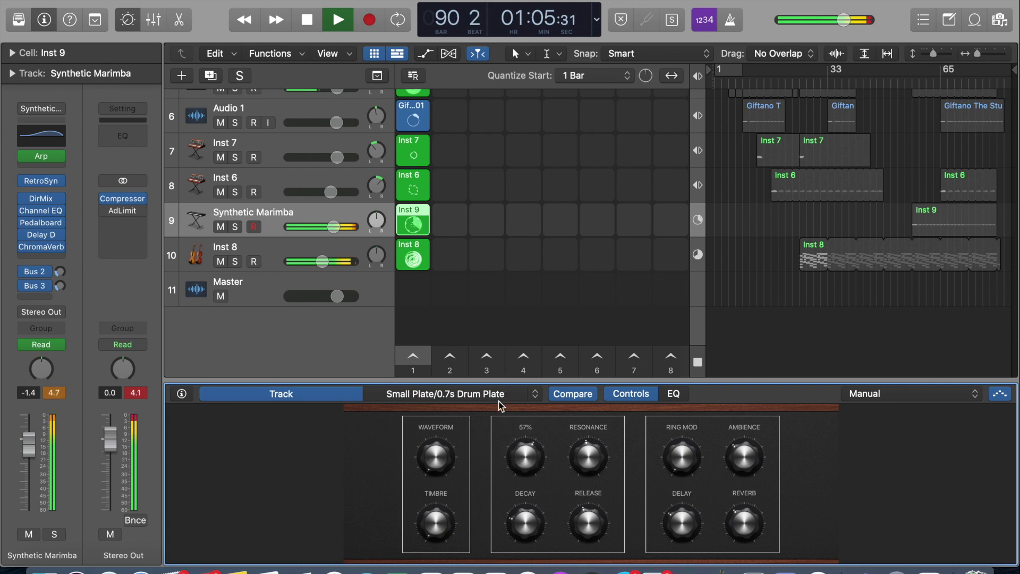
left_click_drag(489, 435, 485, 444)
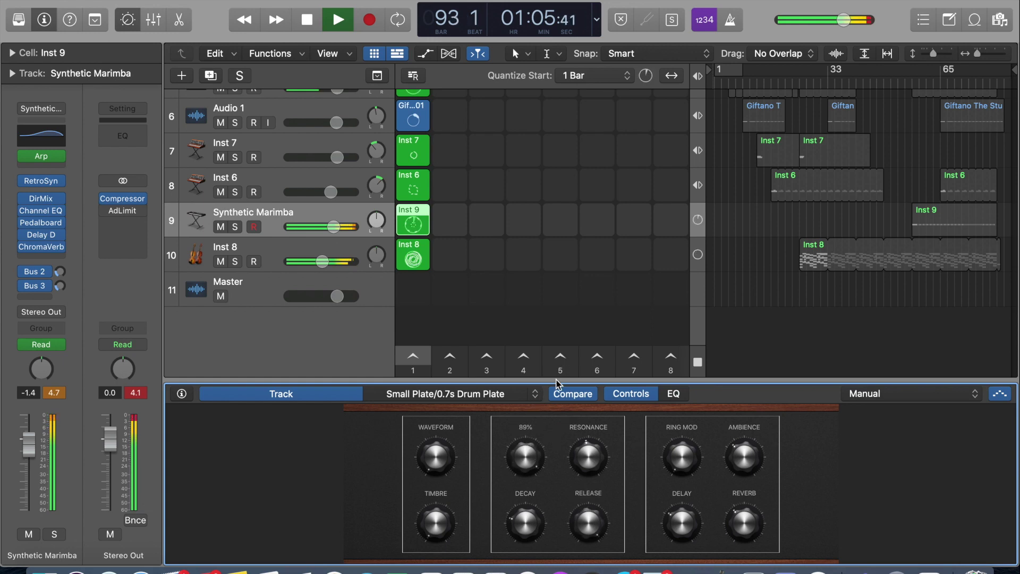
left_click_drag(538, 463, 530, 434)
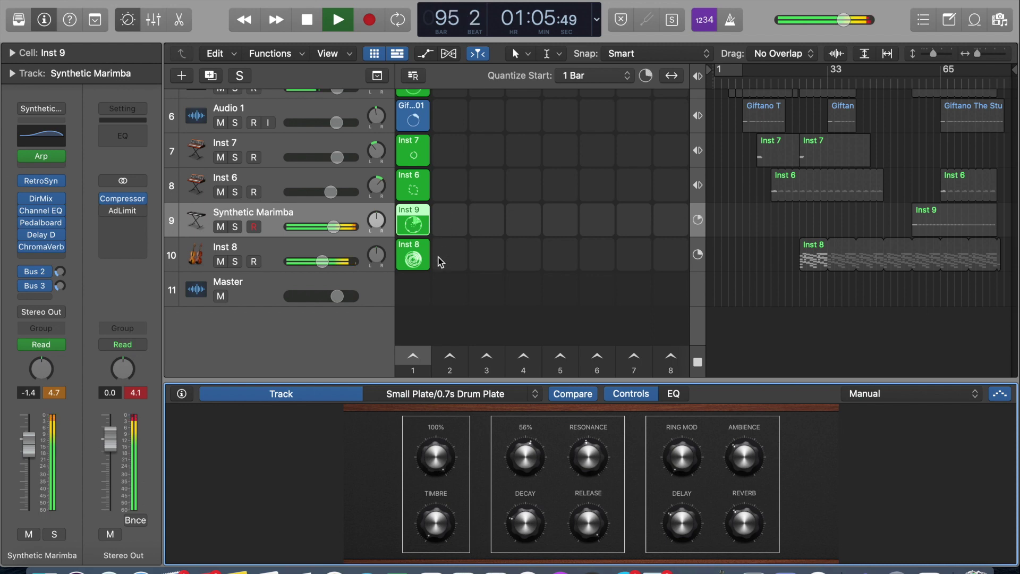
Start the Audio 1, Inst 7 and Inst 6 cells.
scroll(489, 310, "up", 2)
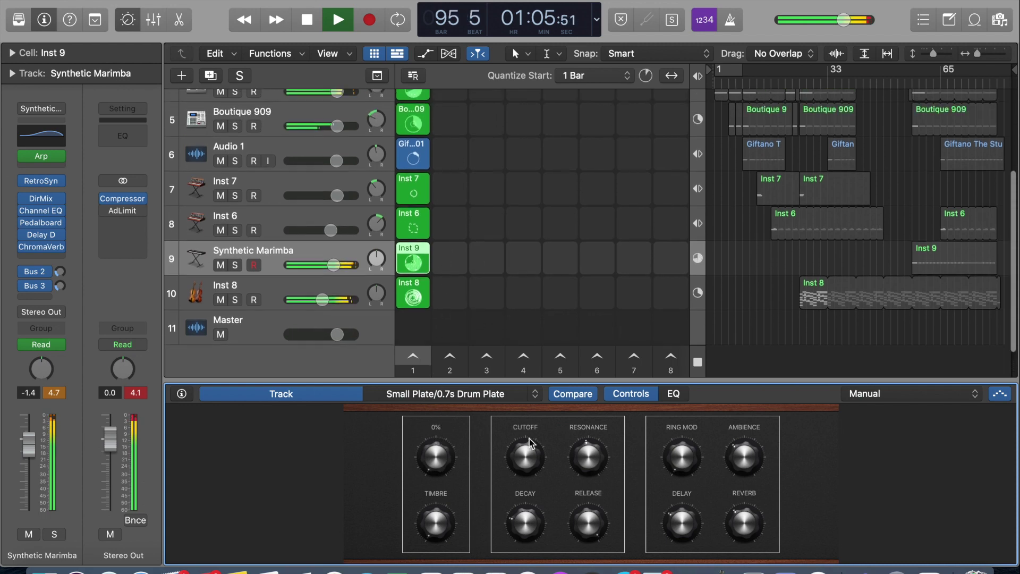
scroll(482, 190, "up", 1)
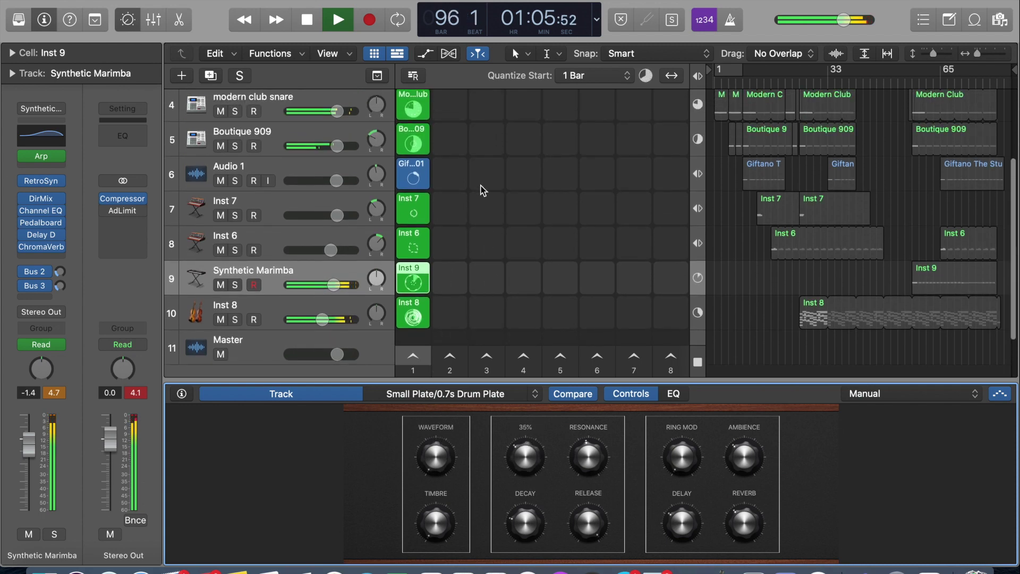
left_click(414, 179)
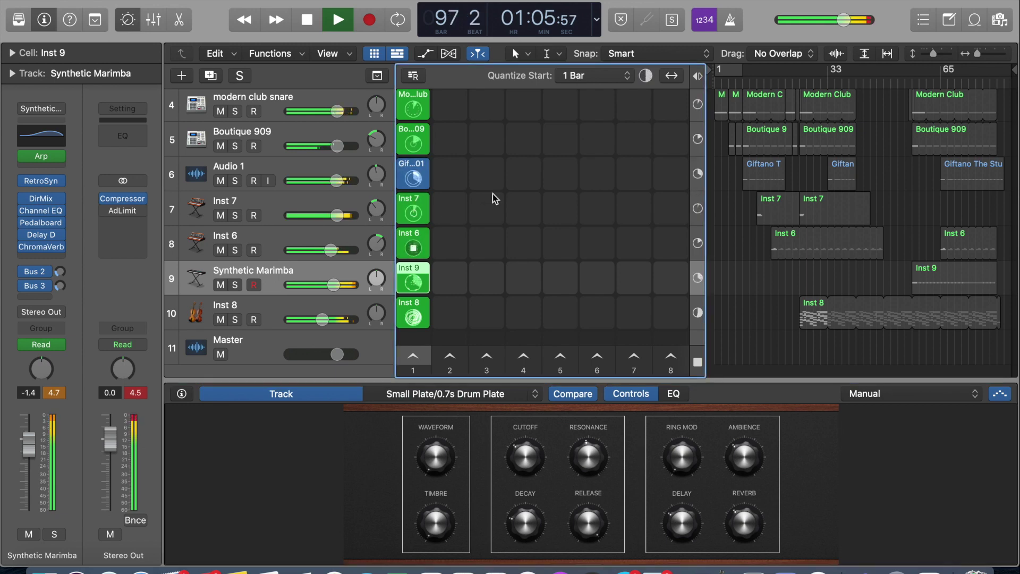
Select the Inst 7 track and adjust its Cutoff to about 24%.
left_click(348, 207)
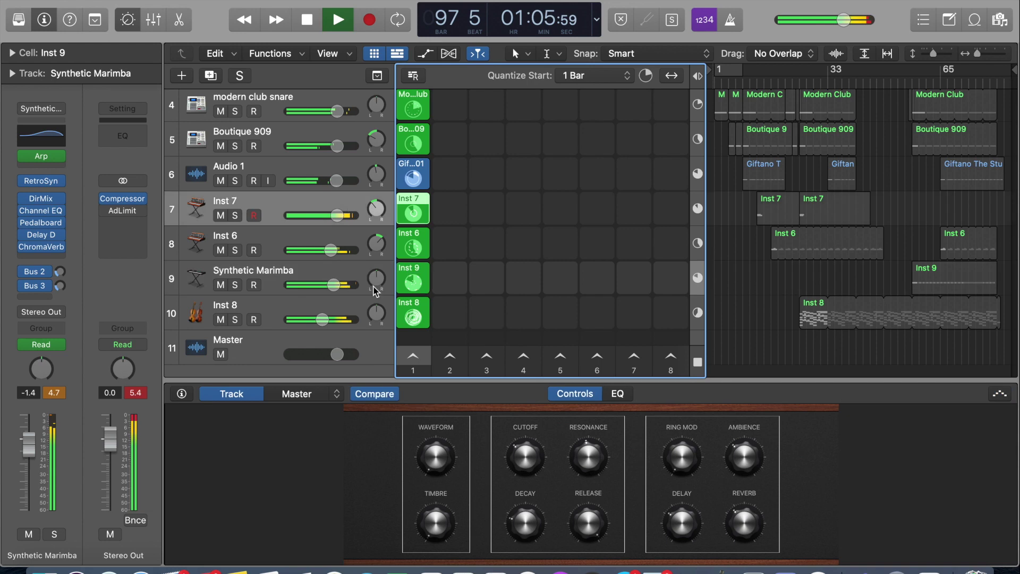
mouse_move(390, 506)
left_click_drag(389, 507, 388, 518)
Select the Synthetic Marimba track, bring its Cutoff to about 20% and set its Ring Mod to 0%.
left_click(343, 275)
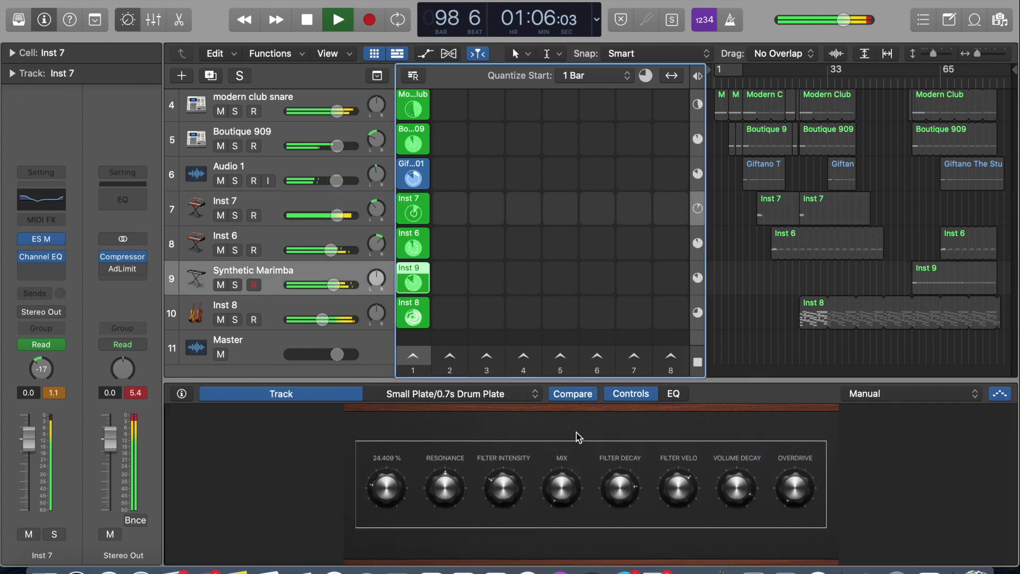
mouse_move(528, 461)
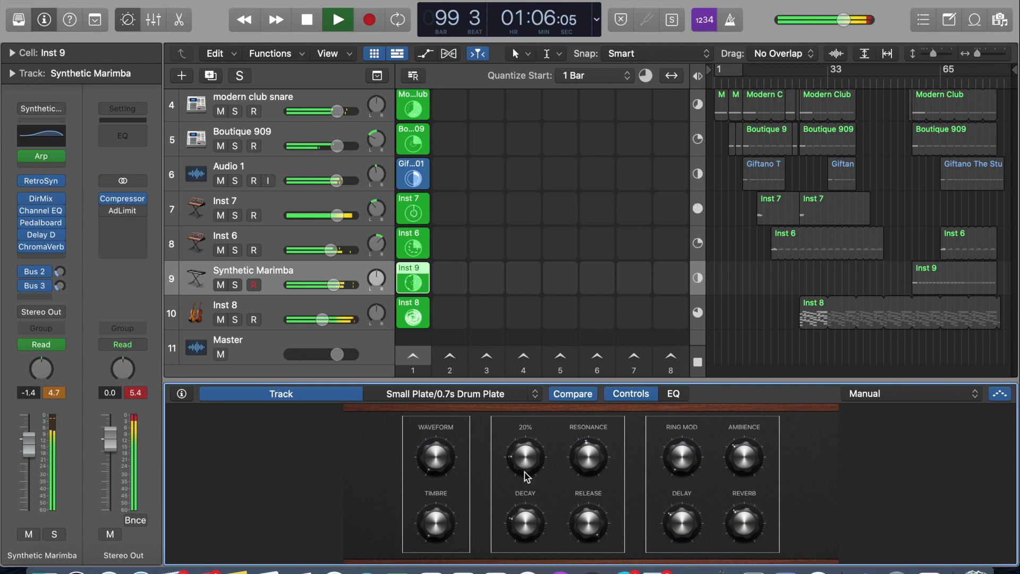
left_click_drag(598, 526, 588, 557)
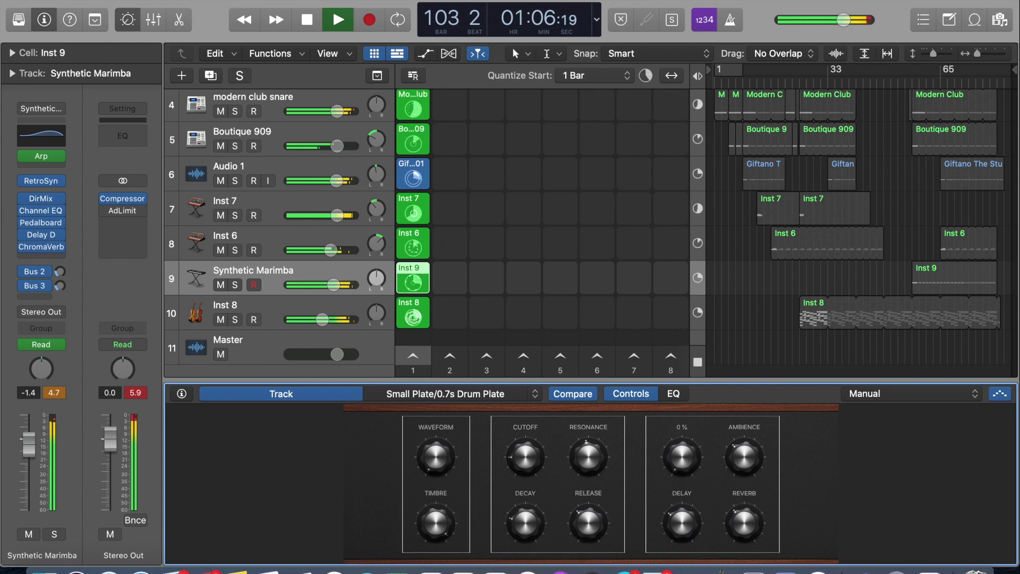
Raise the Synthetic Marimba track's Delay to -10.5 dB and bring it back down to -34.0 dB.
left_click_drag(744, 503, 729, 477)
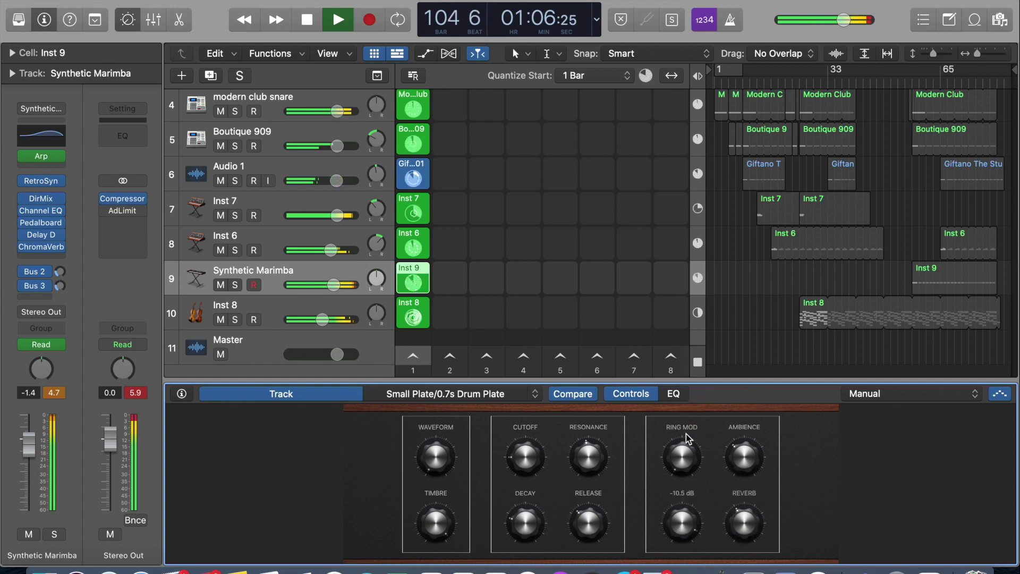
left_click_drag(663, 509, 666, 523)
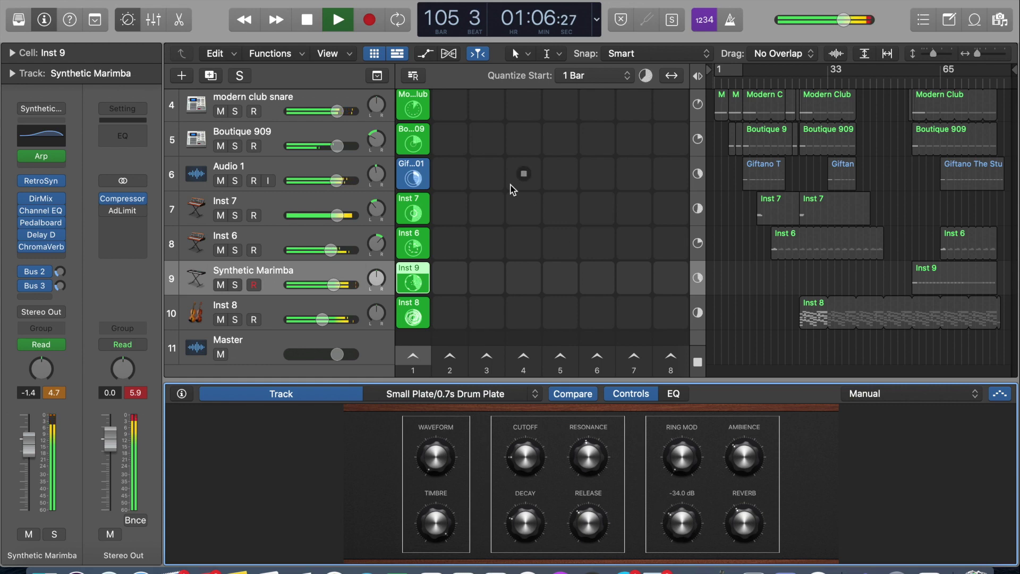
Lower the volume of the Low Down Dub through Boutique 909 tracks together, bringing Low Down Dub to -4.4 dB, and stop the Inst 7 cell.
scroll(511, 190, "up", 3)
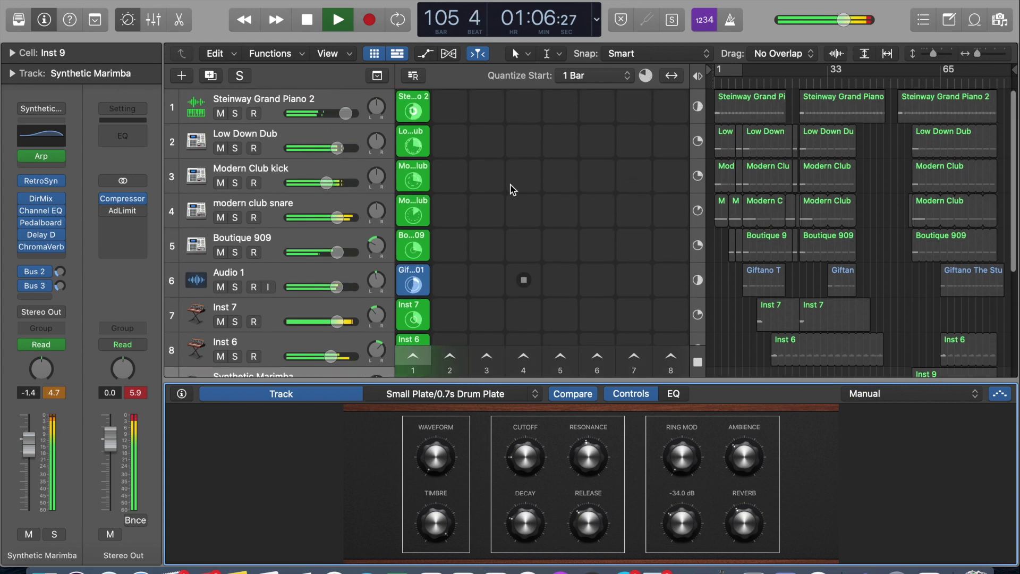
left_click(321, 133)
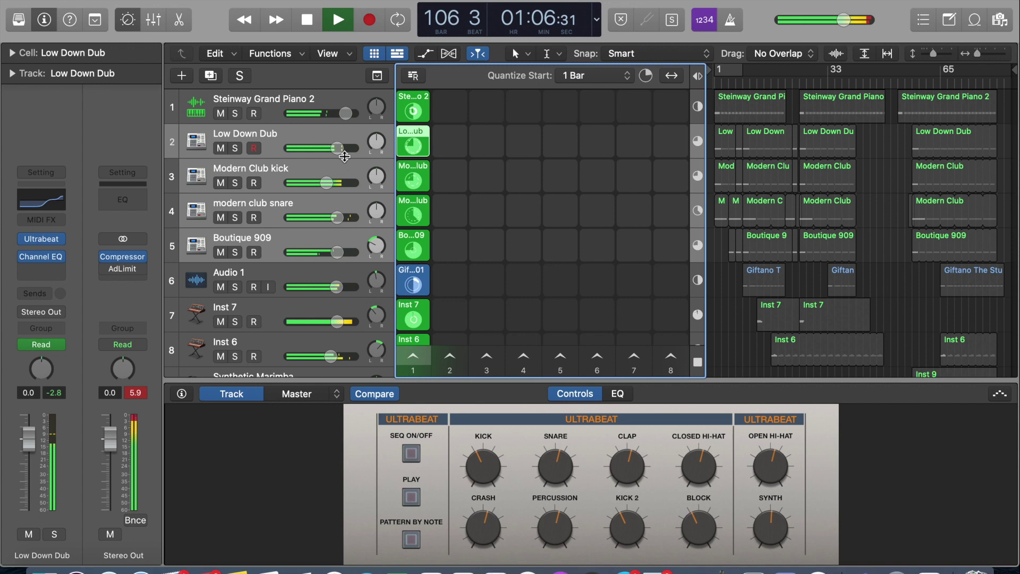
left_click_drag(344, 156, 324, 148)
scroll(458, 193, "down", 3)
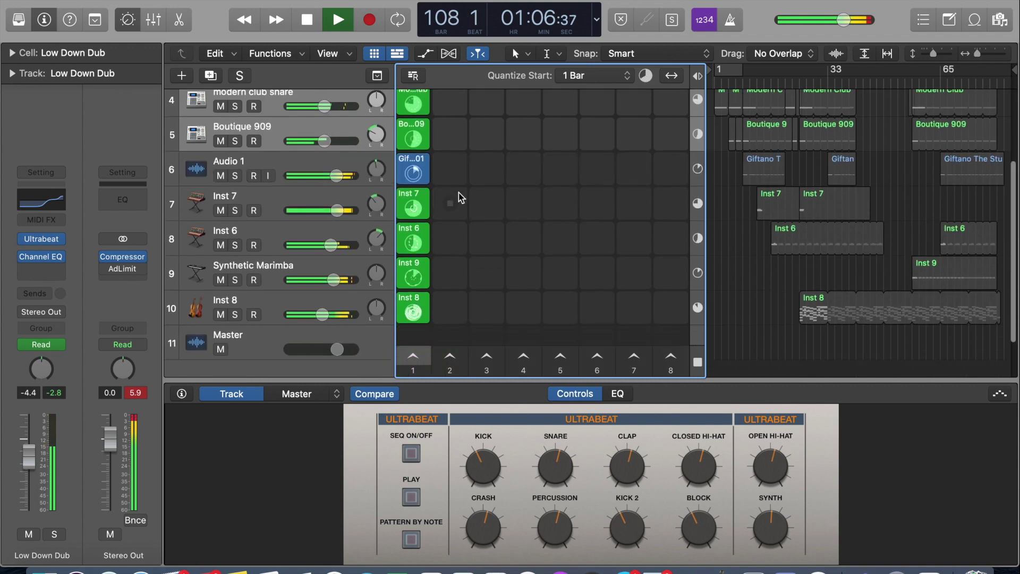
Fade the selected drum tracks down to -∞ dB and back up, returning Low Down Dub to about -0.2 dB.
scroll(417, 214, "up", 3)
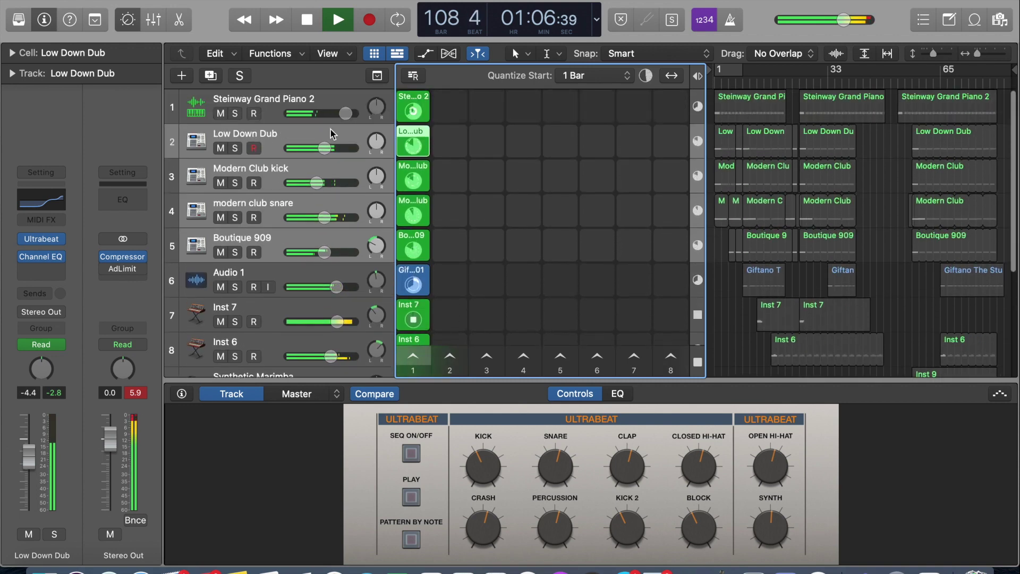
left_click_drag(325, 148, 303, 147)
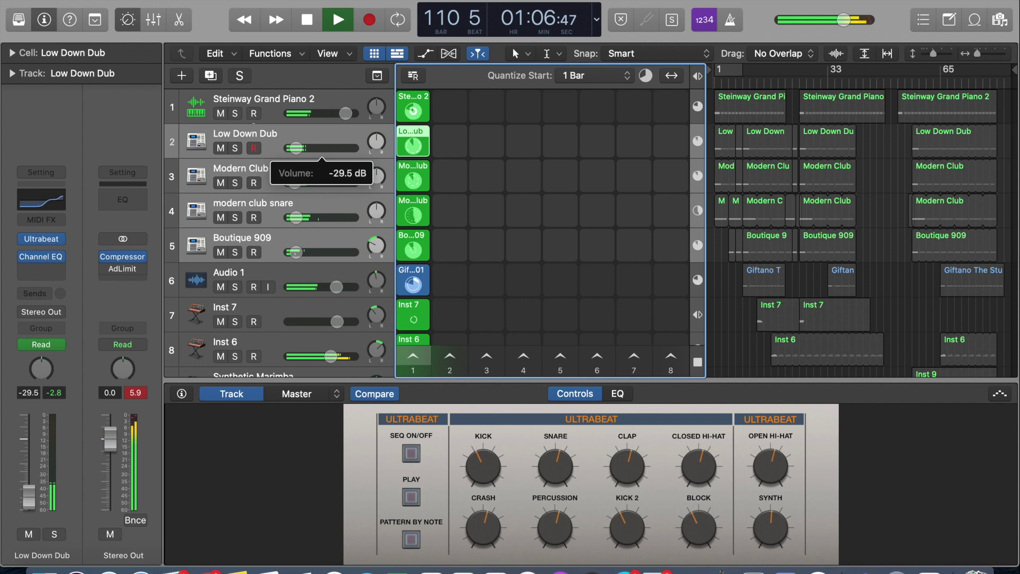
left_click_drag(293, 147, 290, 148)
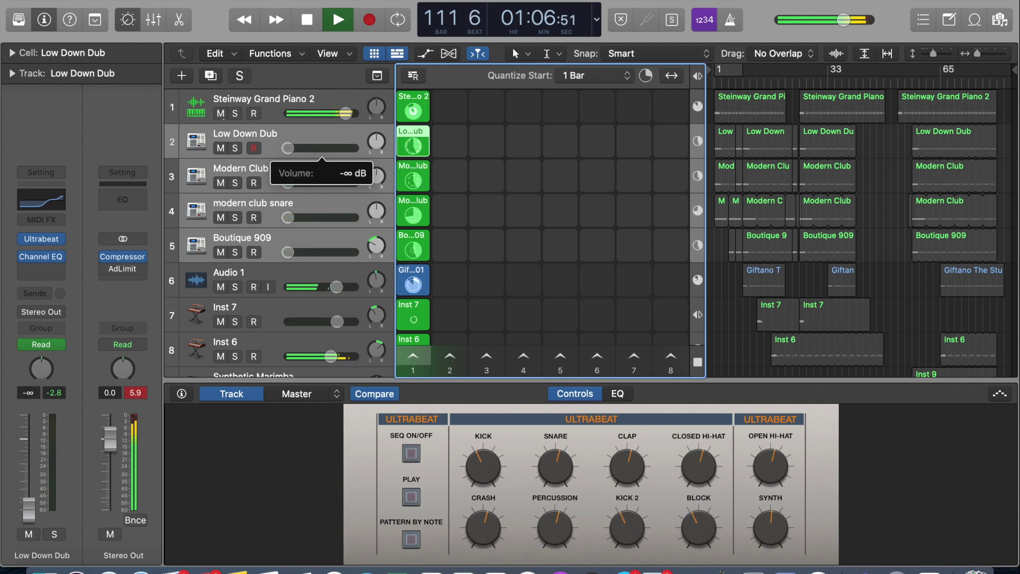
left_click_drag(288, 147, 336, 148)
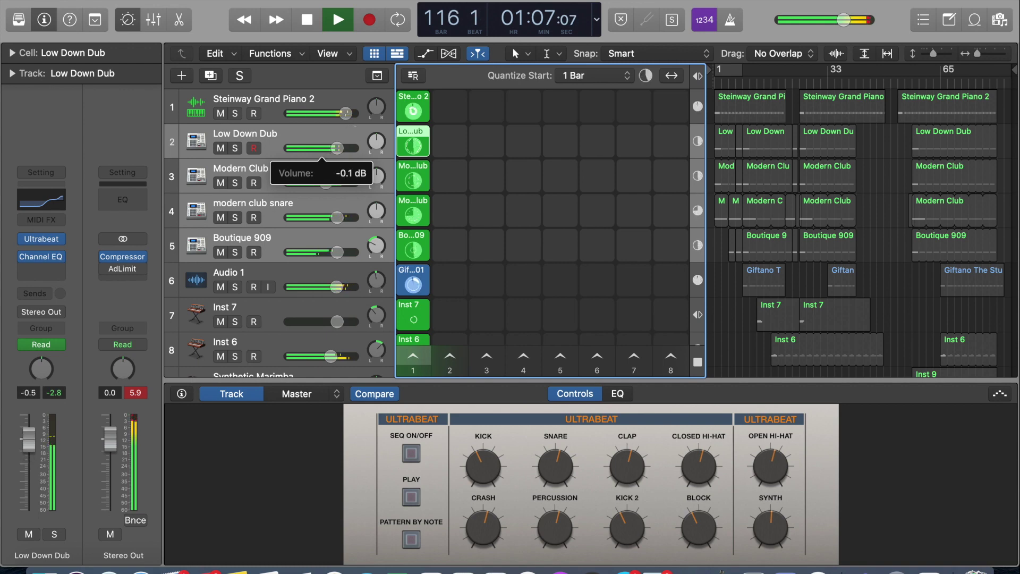
left_click_drag(337, 148, 337, 148)
Start the Inst 7 cell again and sweep its track's Cutoff up past 54% and back down to about 25%.
scroll(560, 163, "down", 3)
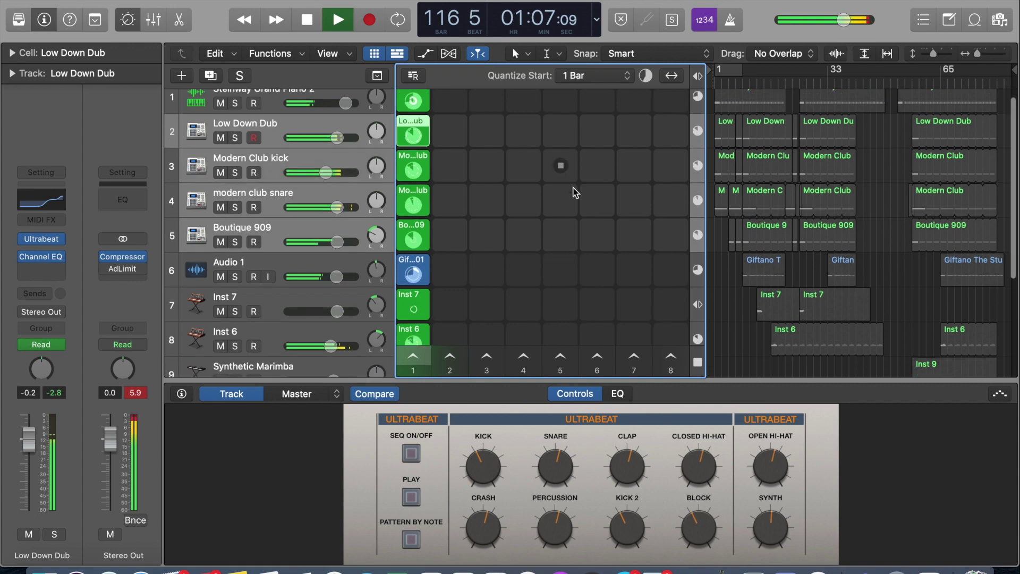
left_click(413, 244)
left_click(419, 243)
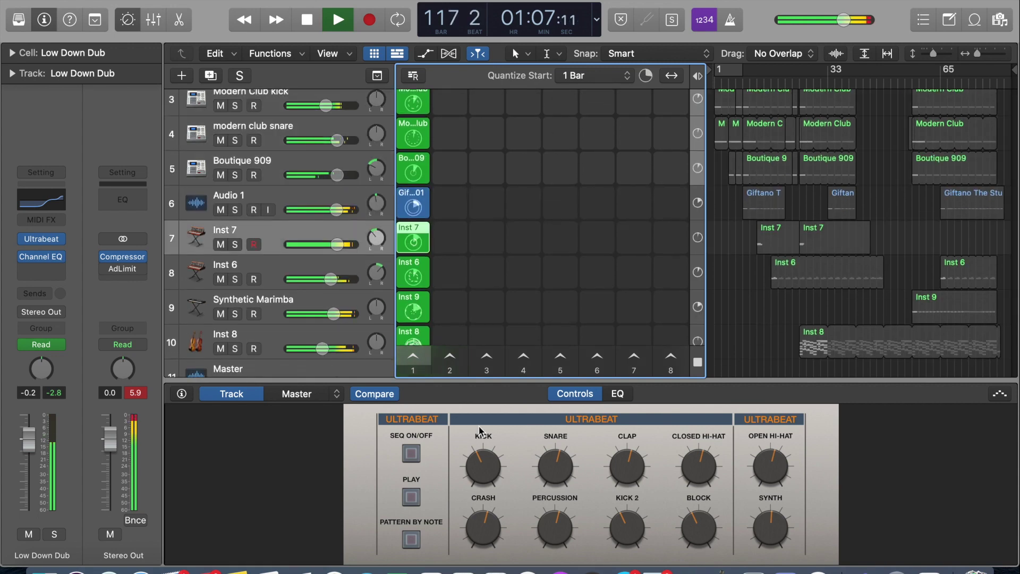
left_click_drag(392, 481, 390, 456)
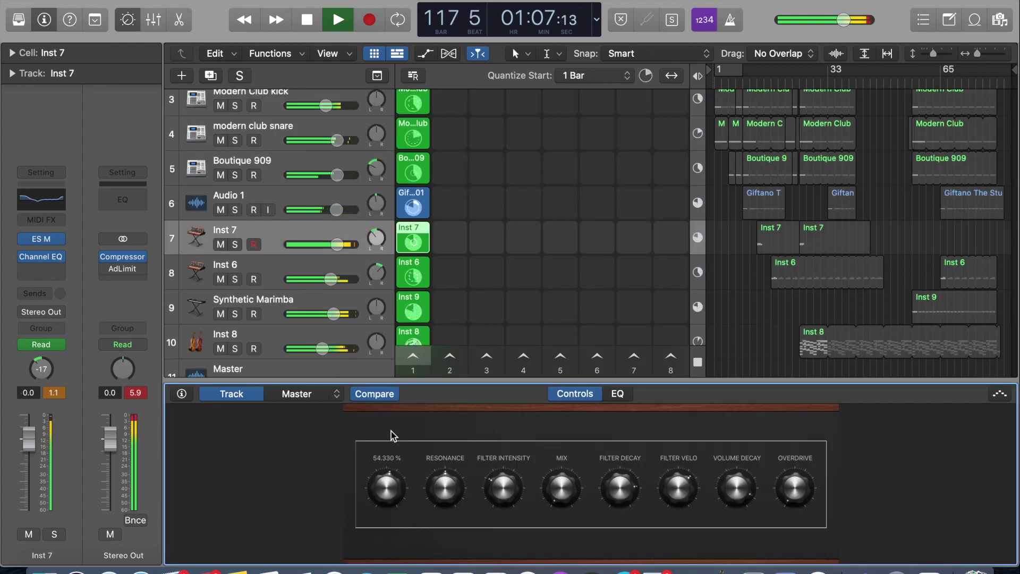
left_click_drag(399, 408, 417, 424)
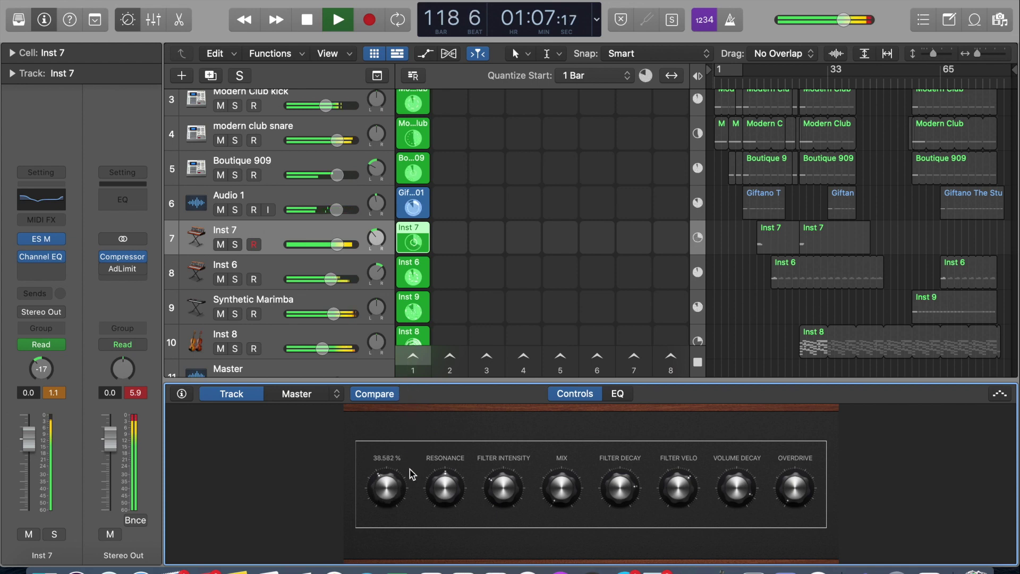
left_click_drag(410, 469, 407, 485)
Slow the project tempo to 53 in the Beats & Project display and stop the Audio 1 cell.
left_click(595, 9)
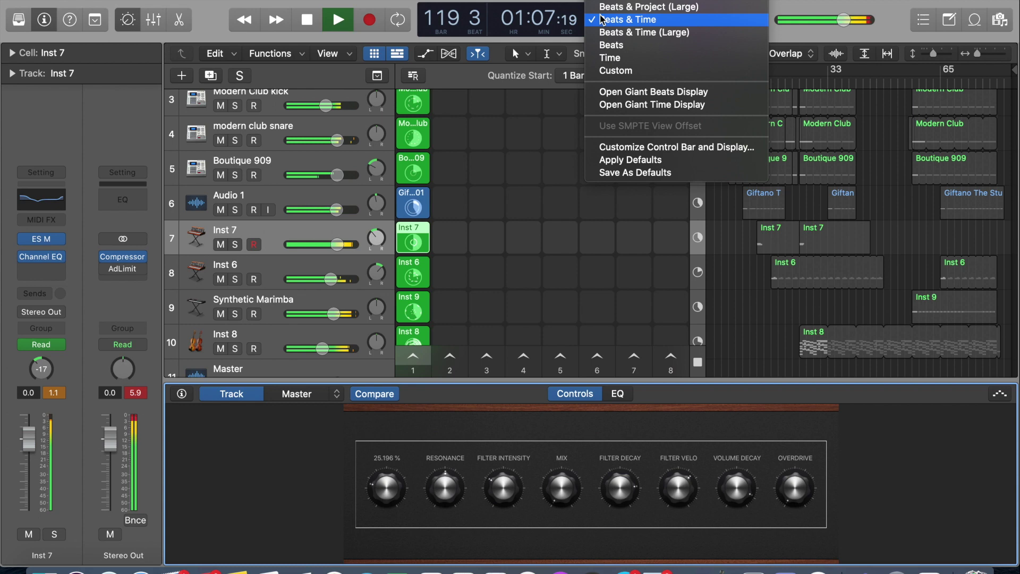
left_click(610, 1)
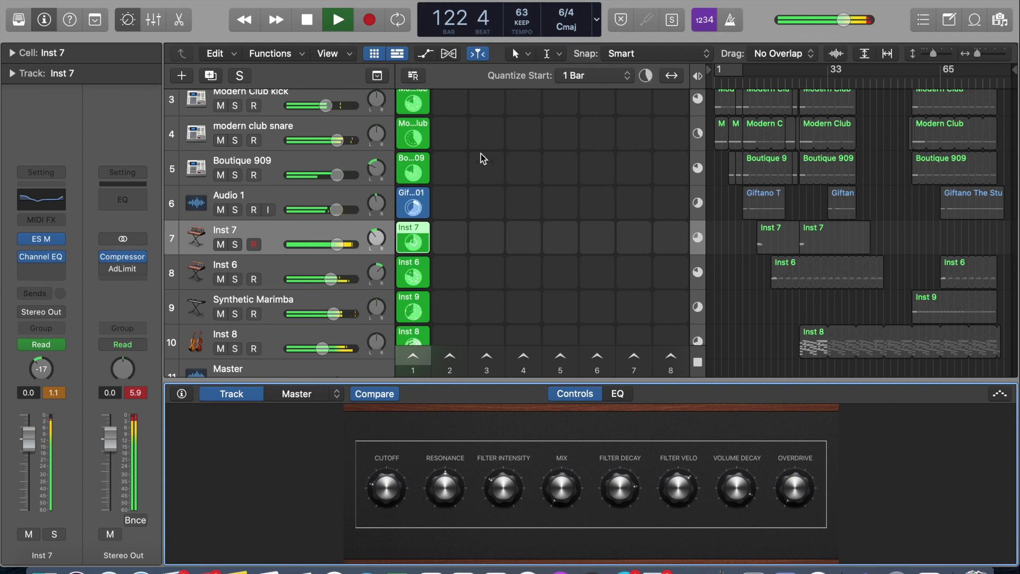
left_click(428, 206)
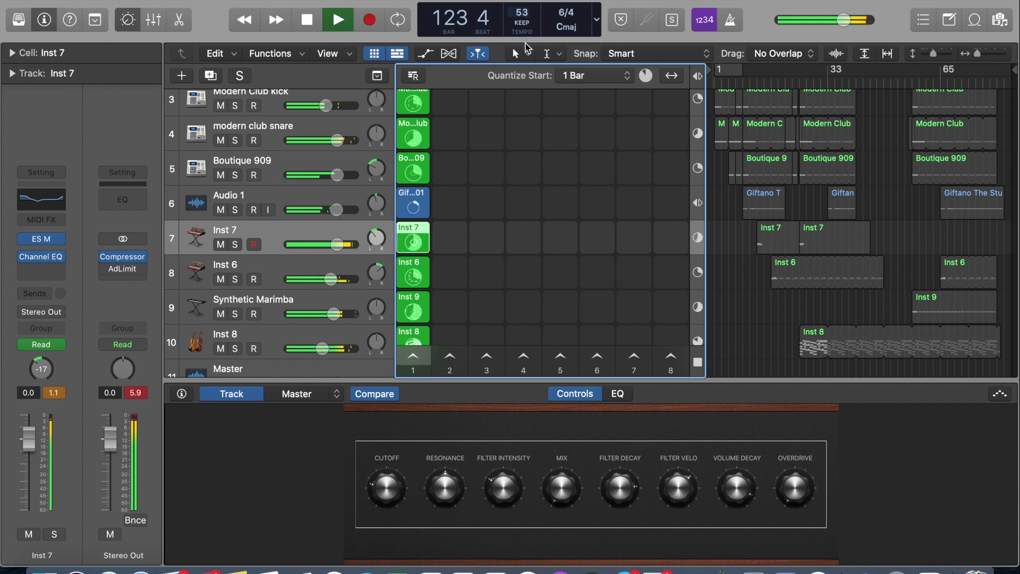
Stop the Low Down Dub, Modern Club kick, modern club snare, Boutique 909 and Steinway Grand Piano 2 cells.
scroll(492, 212, "up", 3)
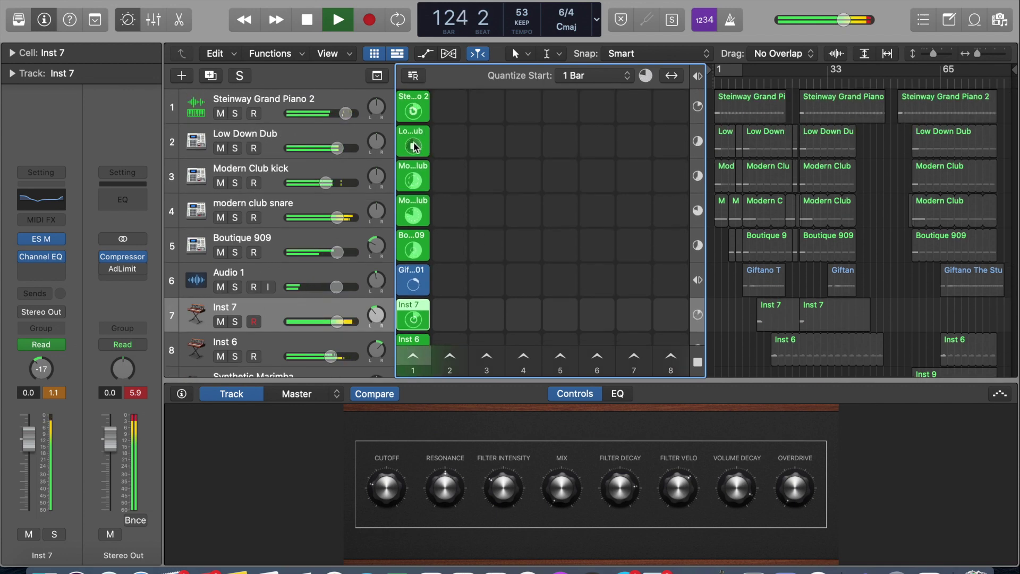
left_click(414, 146)
left_click(414, 181)
left_click(414, 215)
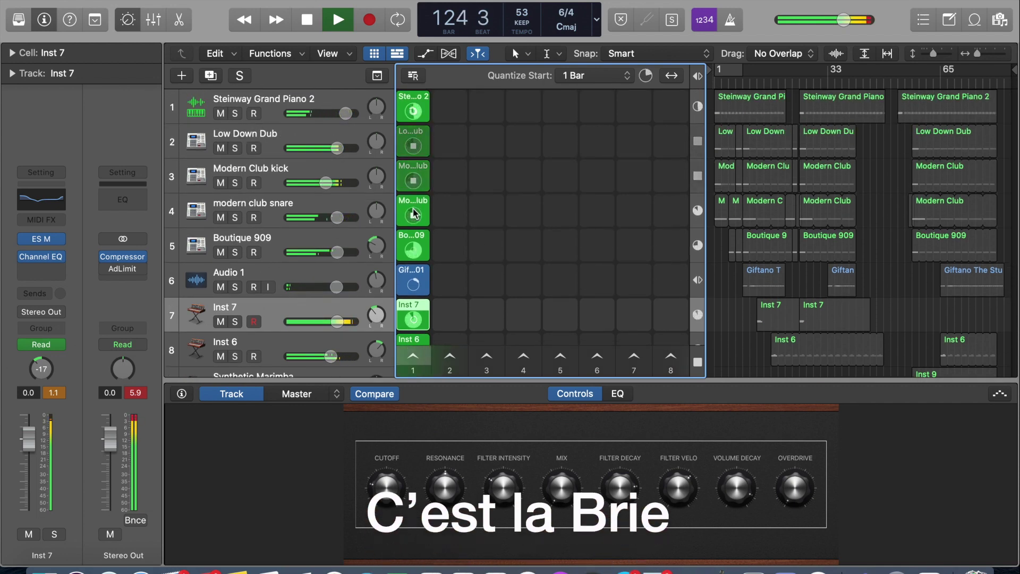
left_click(414, 241)
left_click(417, 114)
Toggle the Audio 1 cell and stop the Inst 9, Inst 8 and Inst 7 cells.
scroll(521, 310, "down", 5)
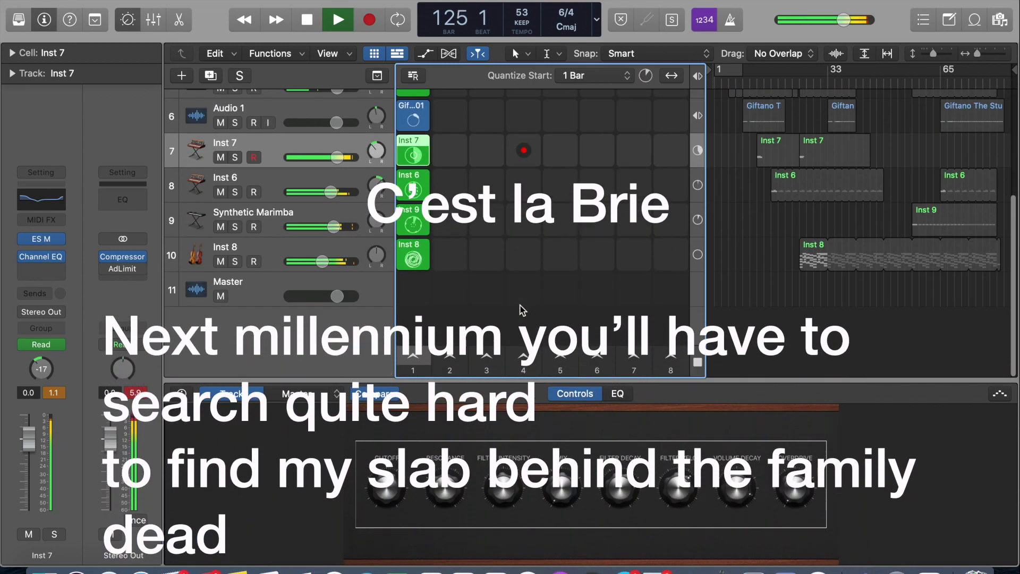
left_click(414, 115)
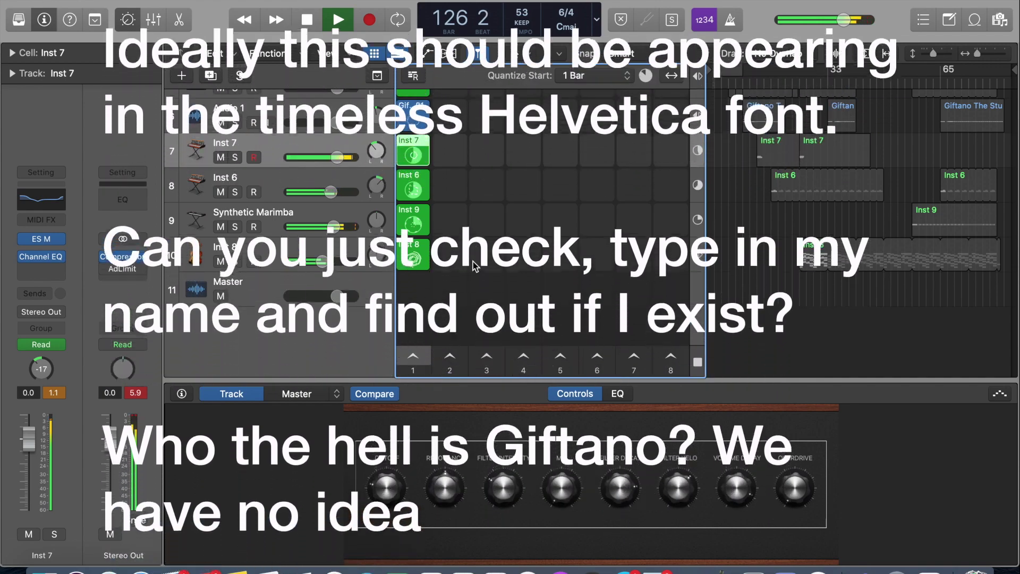
left_click(417, 226)
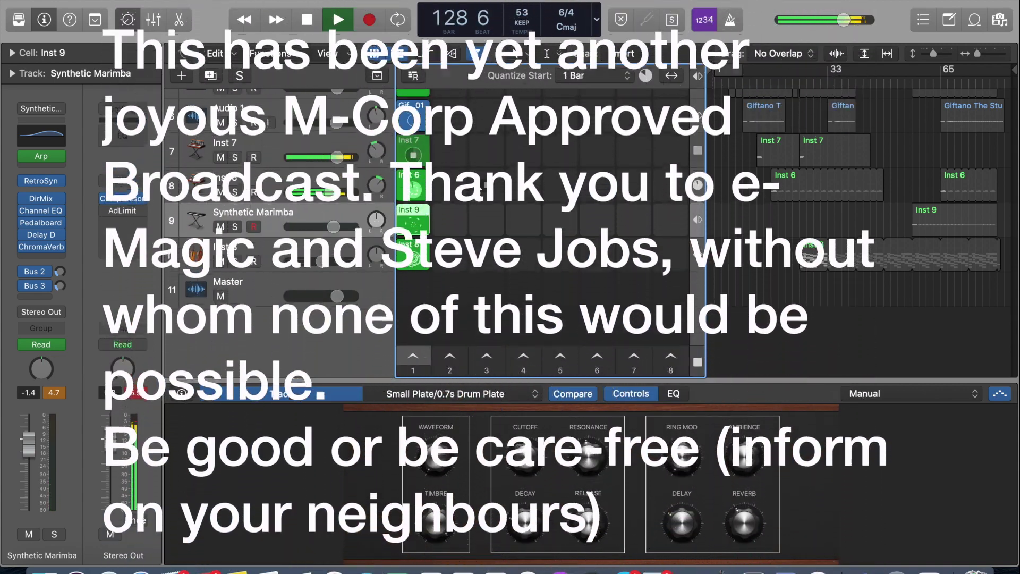
Bring the Inst 6 track's Cutoff down to about 23%, and stop its cell and the project playback.
left_click(413, 186)
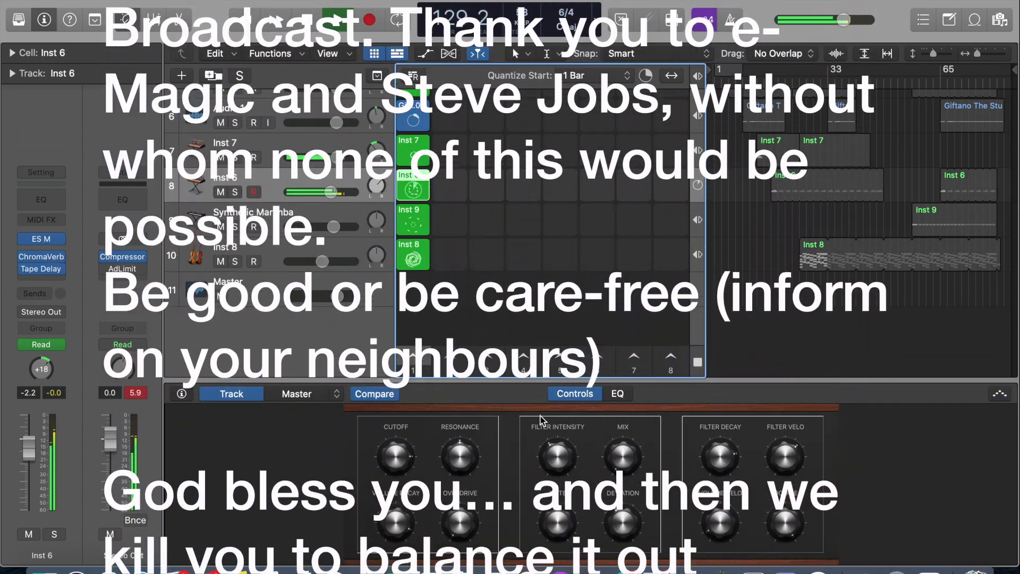
left_click_drag(413, 454, 416, 548)
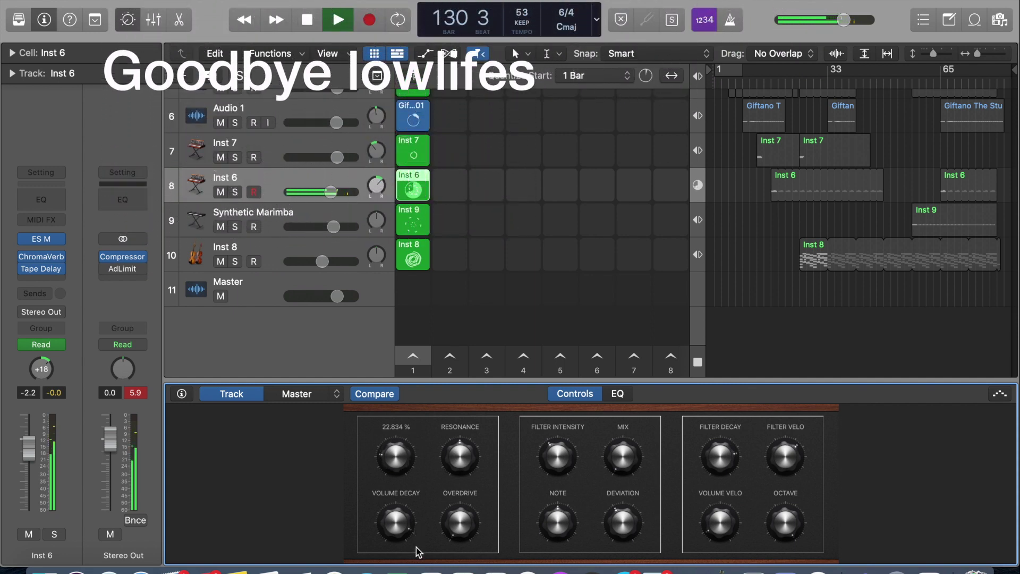
left_click(414, 190)
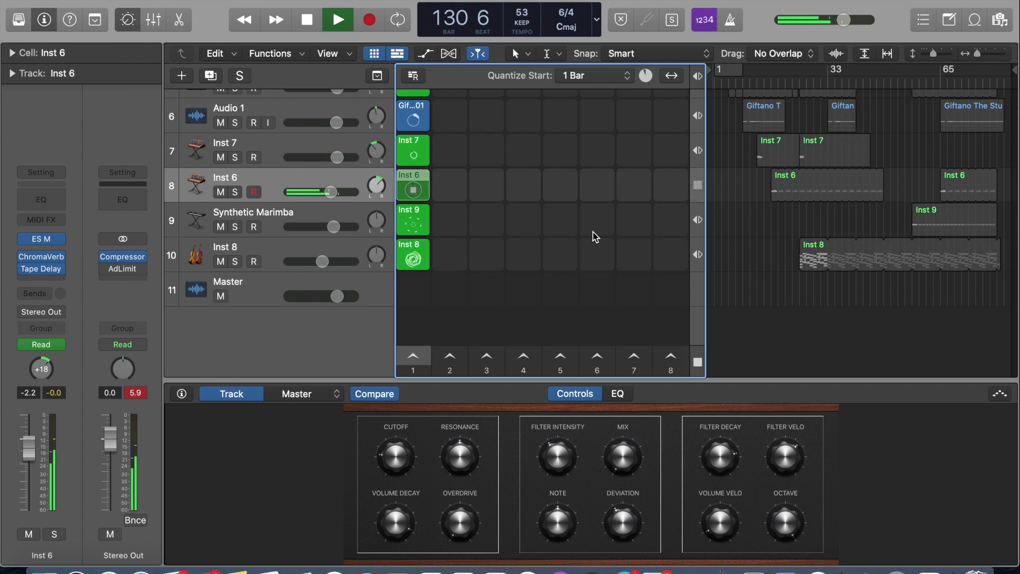
left_click(308, 24)
Bring up the Open file dialog for the Cynical Who folder.
key("super+o")
left_click(481, 191)
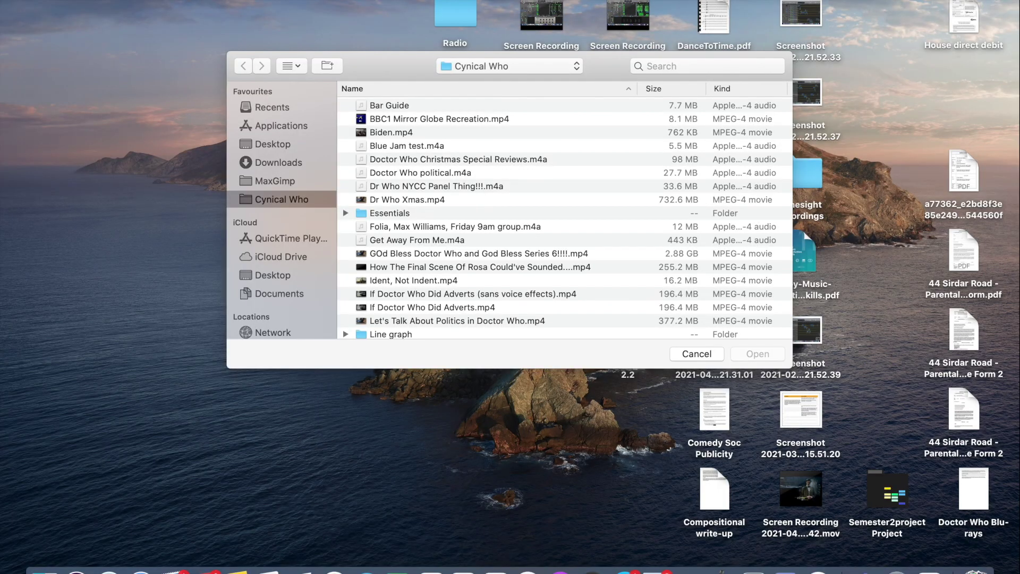